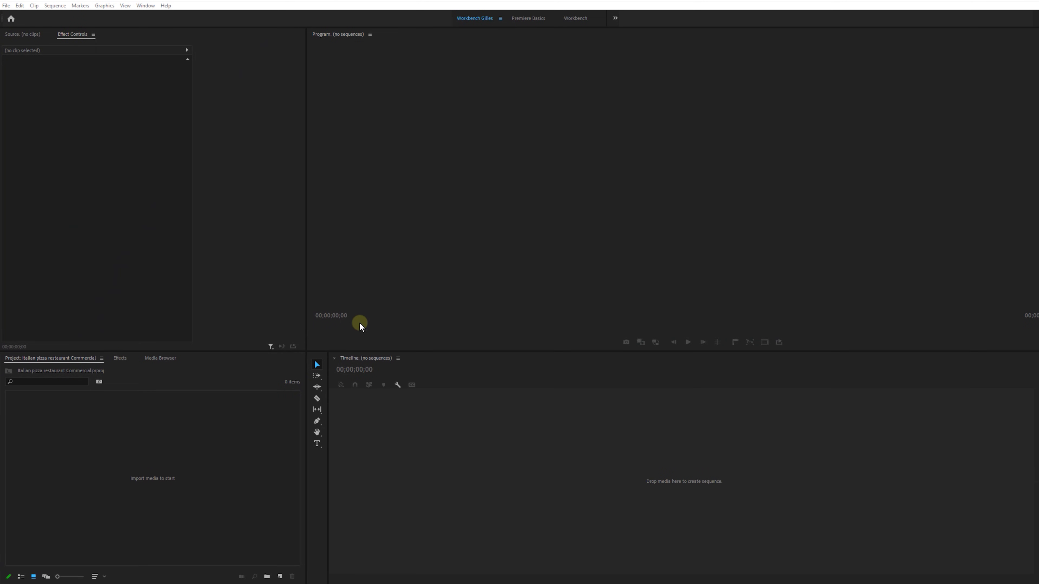
- Start a new sequence with Custom editing mode at 29,97 fps
right_click(216, 430)
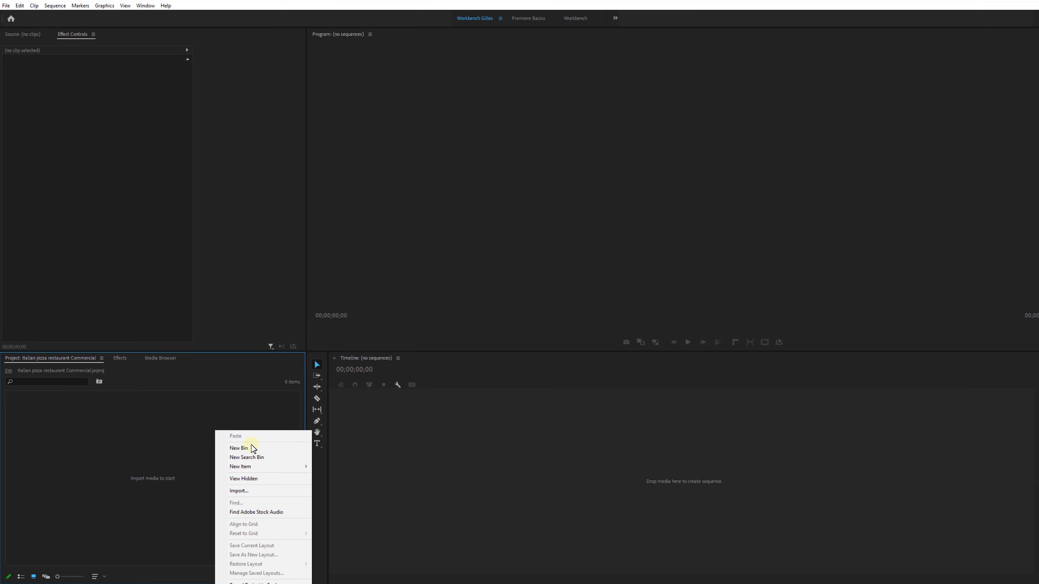
mouse_move(271, 467)
left_click(325, 468)
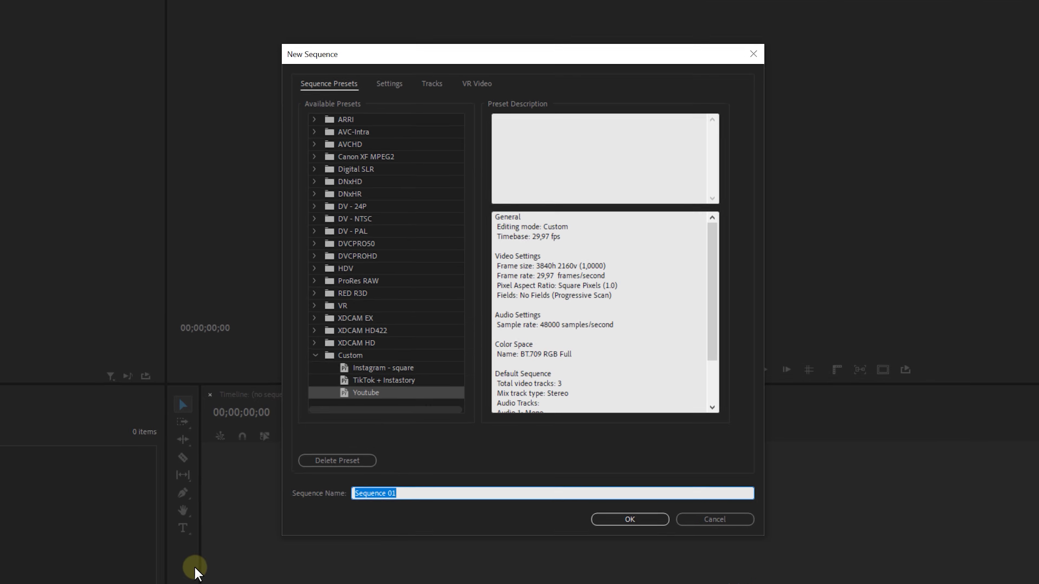
left_click(389, 84)
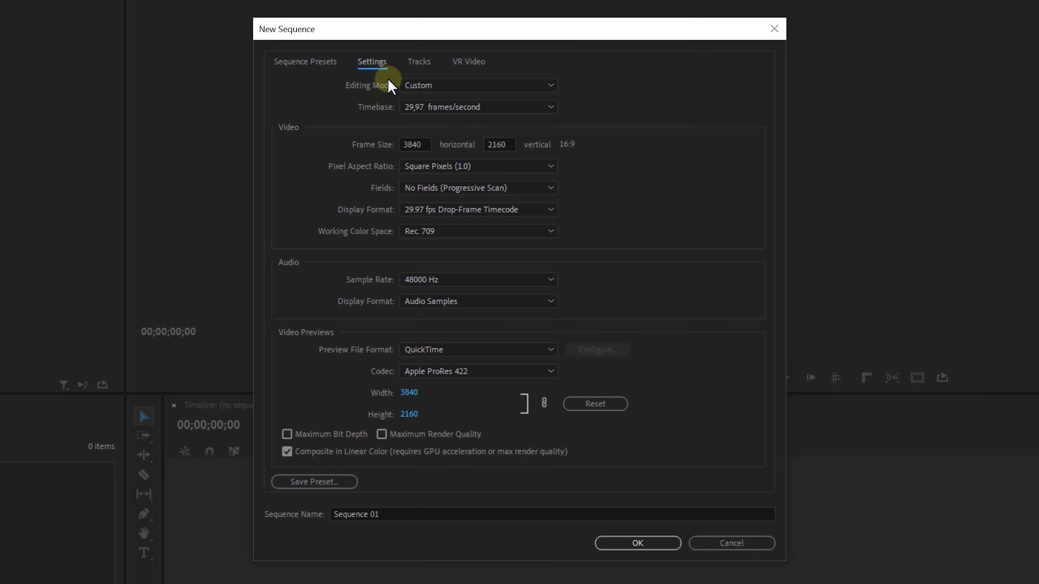
left_click(457, 85)
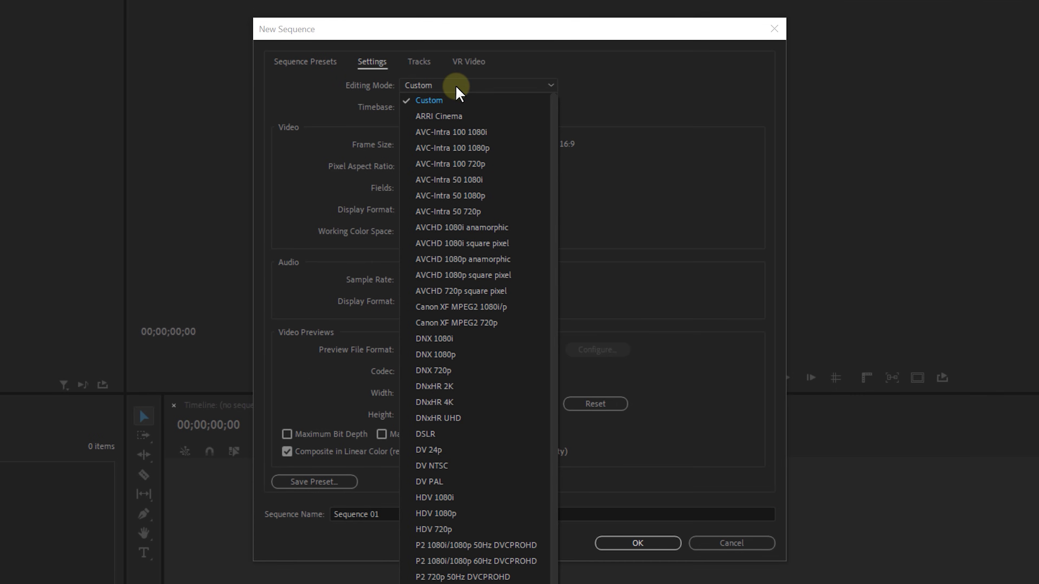
left_click(487, 102)
left_click(487, 106)
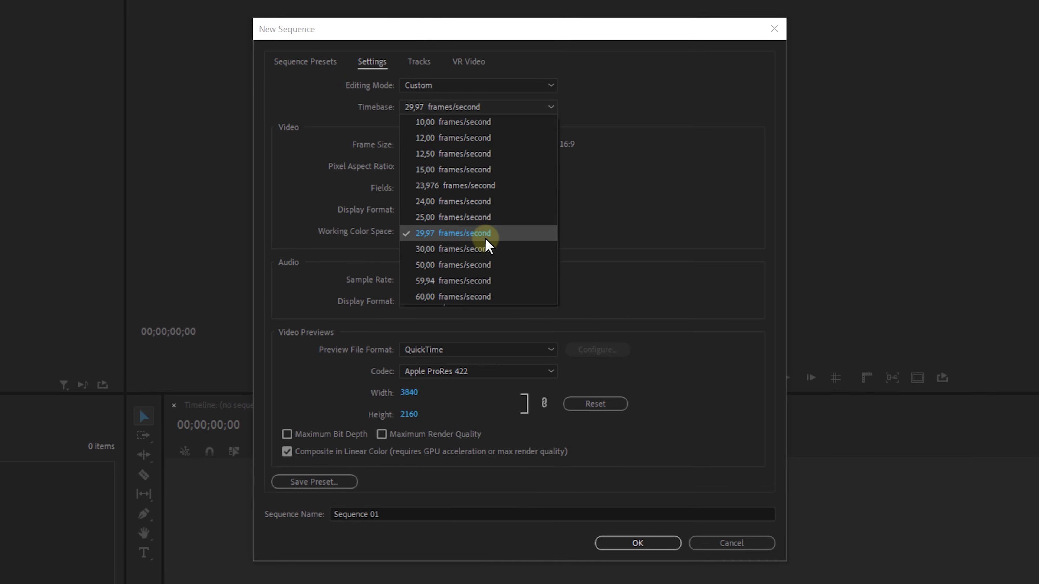
left_click(507, 238)
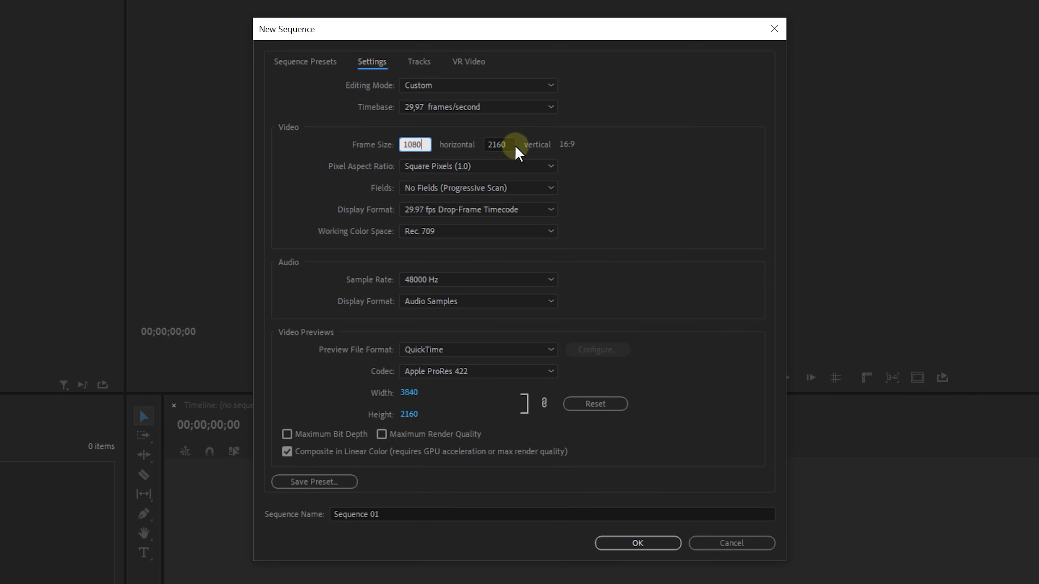
- Set the frame to 1080×1080 with QuickTime ProRes 422 previews and save preset 'Square sequence'
type("1080")
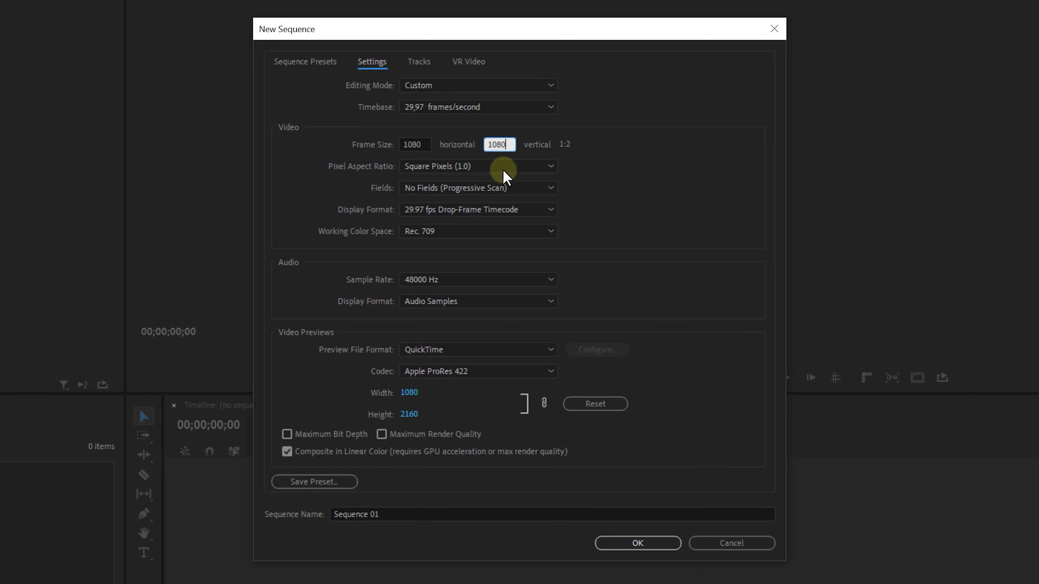
left_click(475, 349)
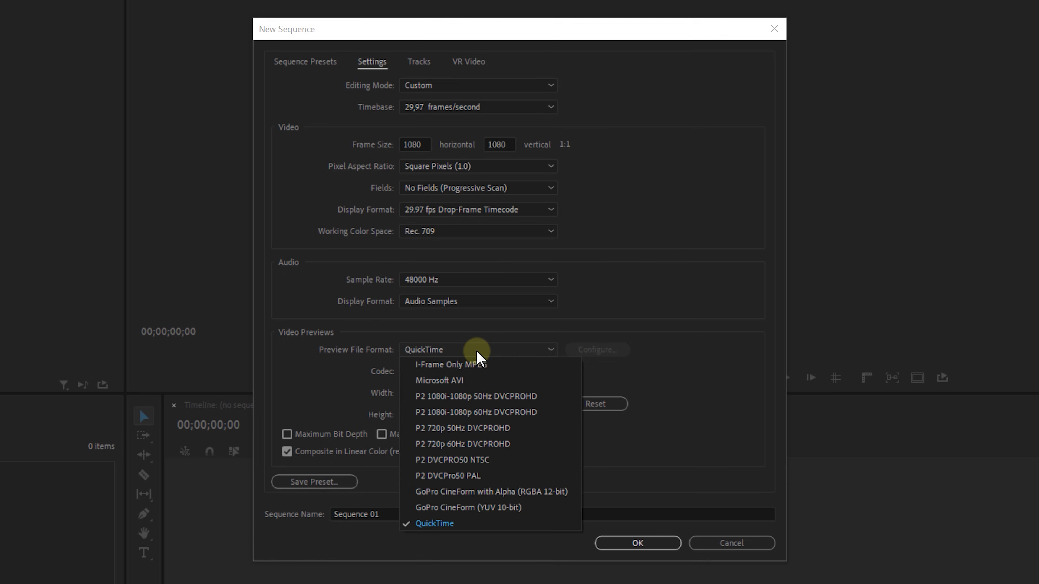
left_click(467, 523)
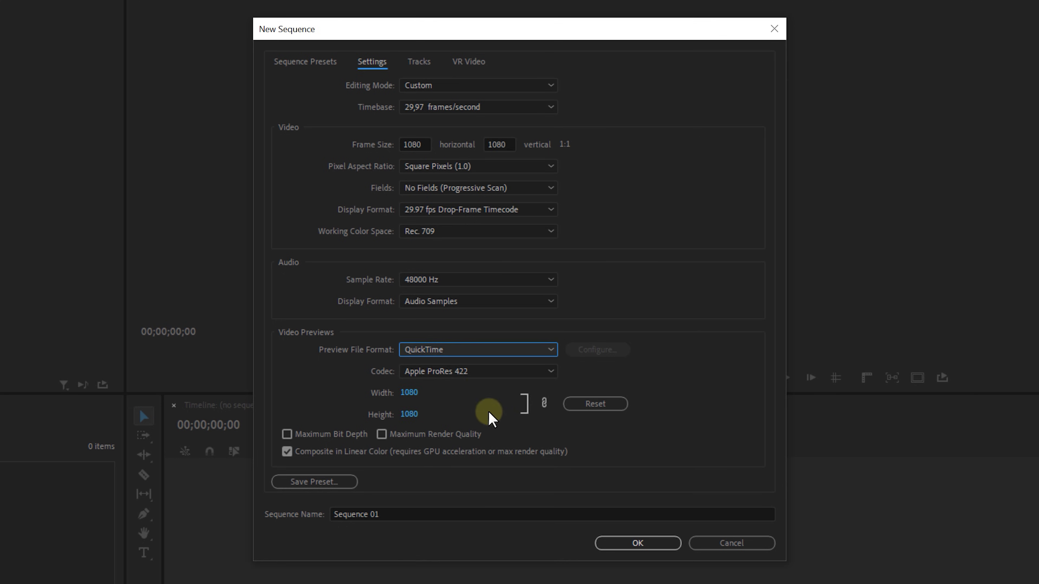
left_click(475, 371)
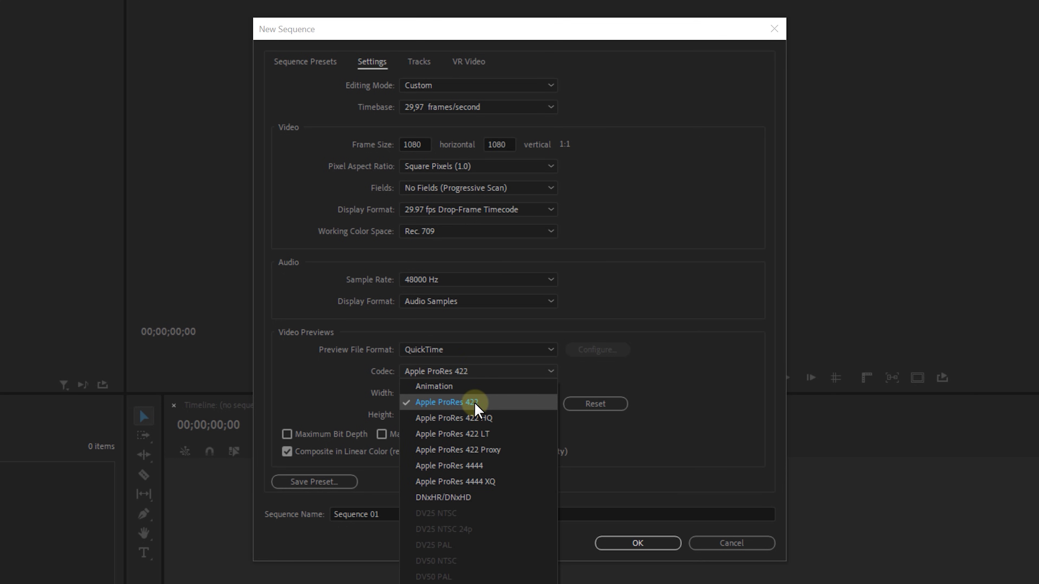
left_click(490, 402)
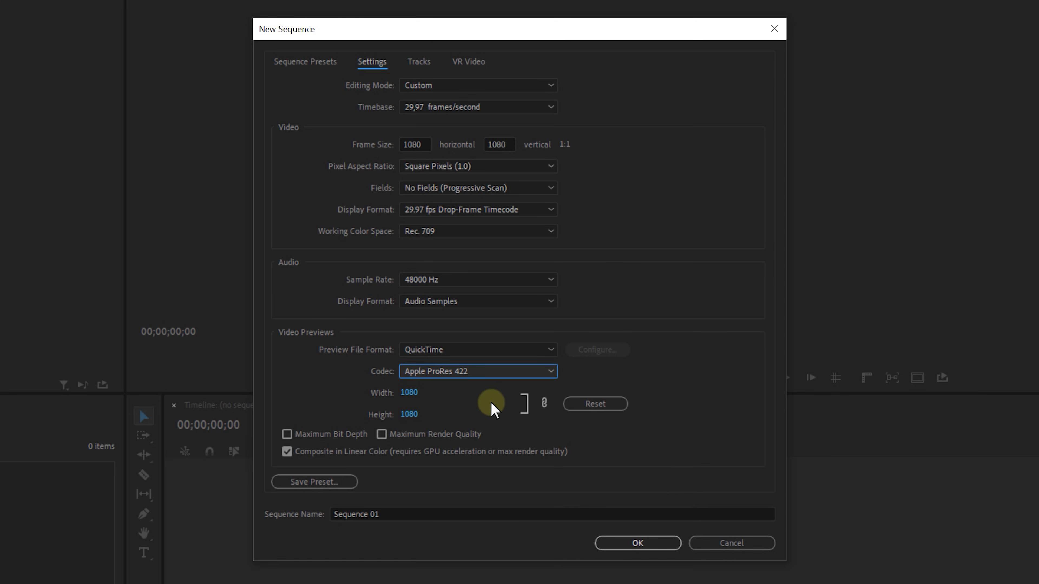
left_click(347, 483)
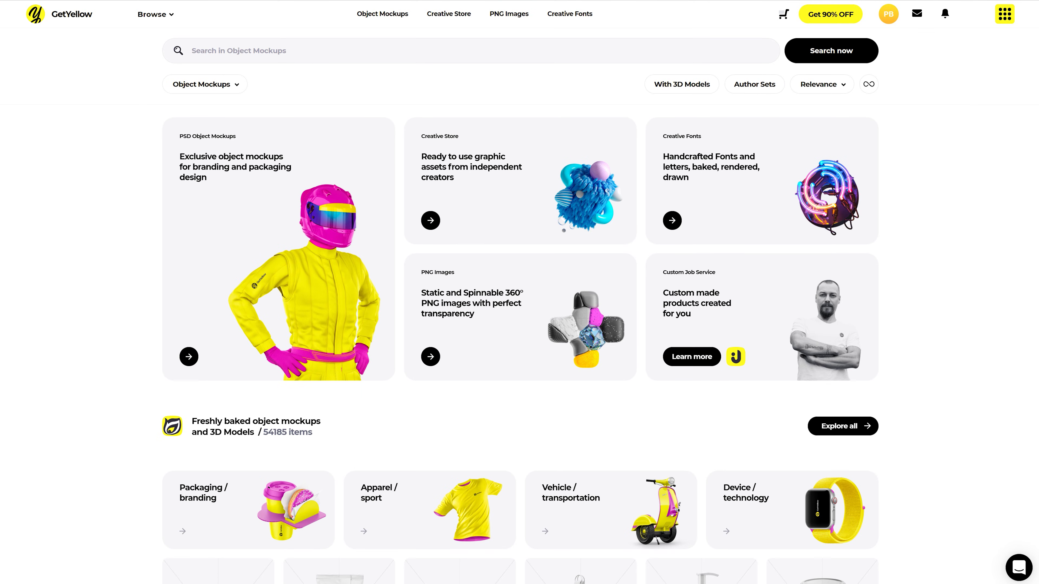
- Scroll the van mockup results and open Panel Van Mockup - Side View
scroll(519, 343, "down", 15)
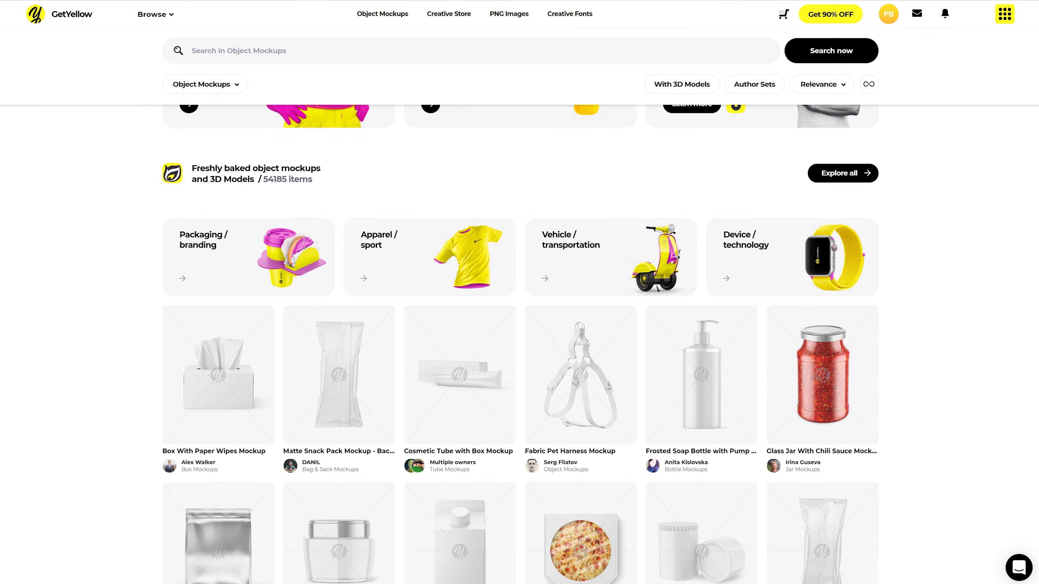
scroll(519, 344, "down", 15)
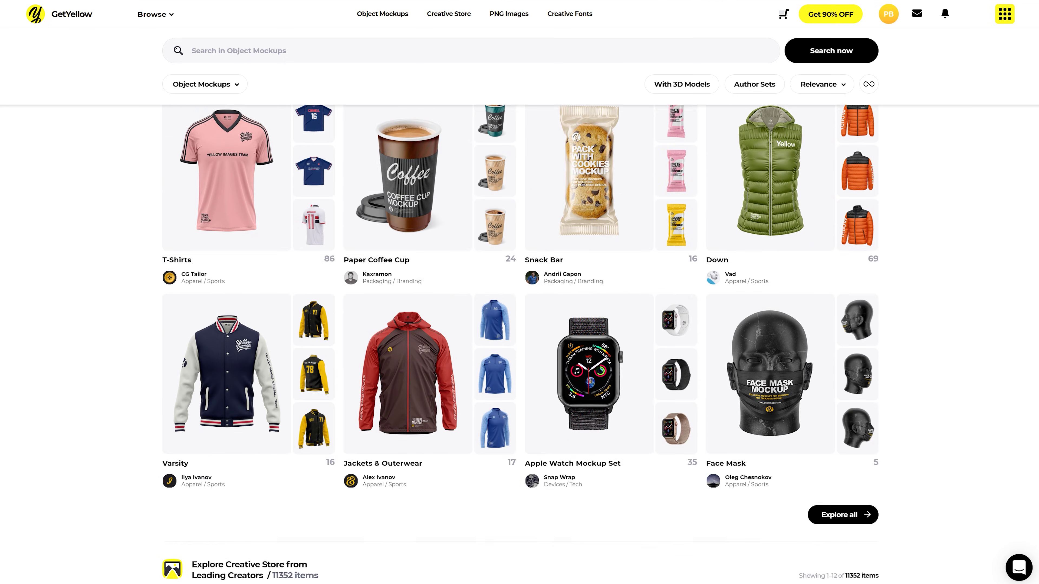
scroll(519, 344, "down", 15)
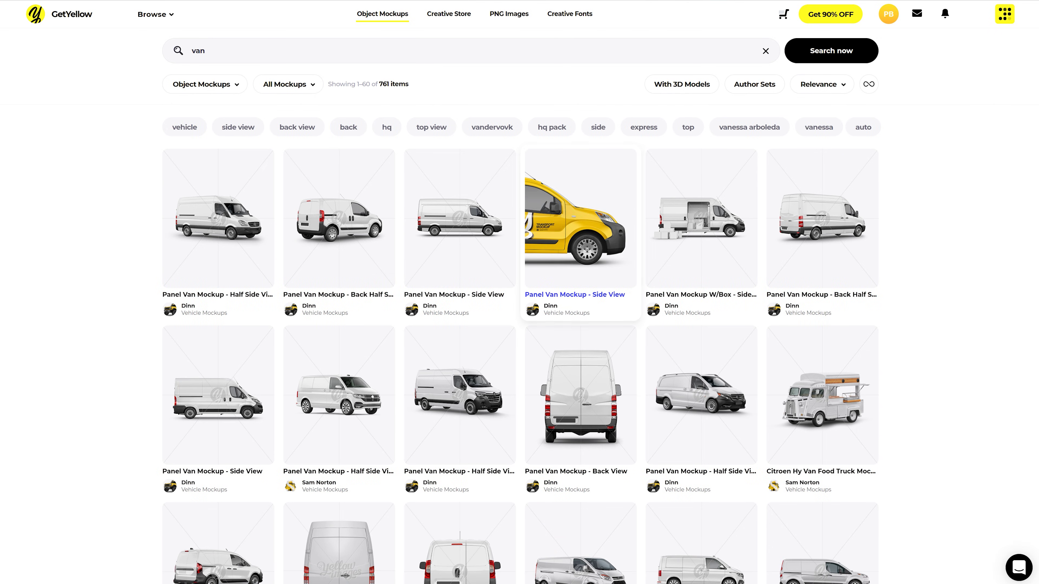
left_click(569, 196)
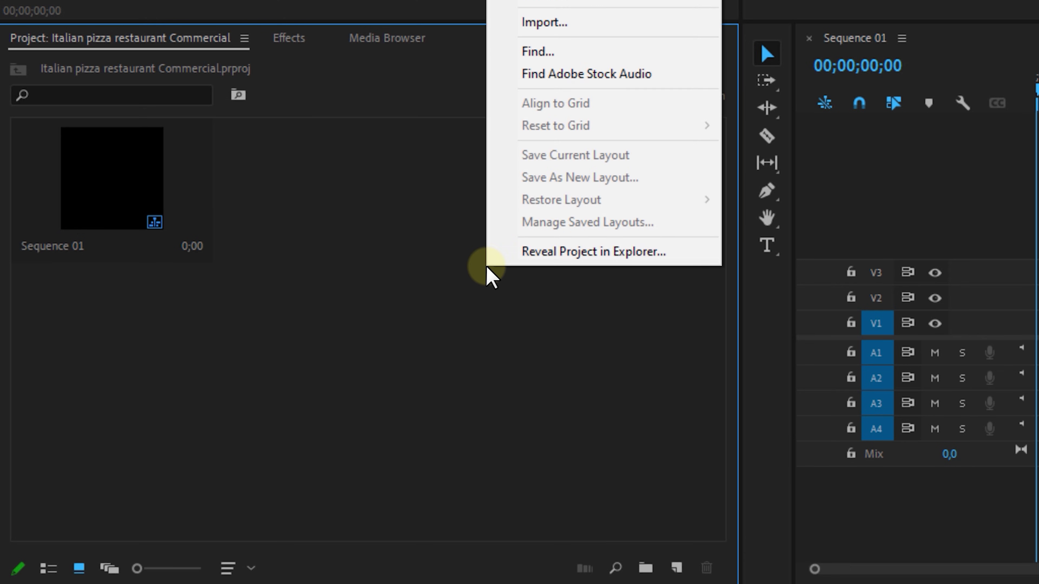
- Create a dark green colour matte named Green
mouse_move(586, 189)
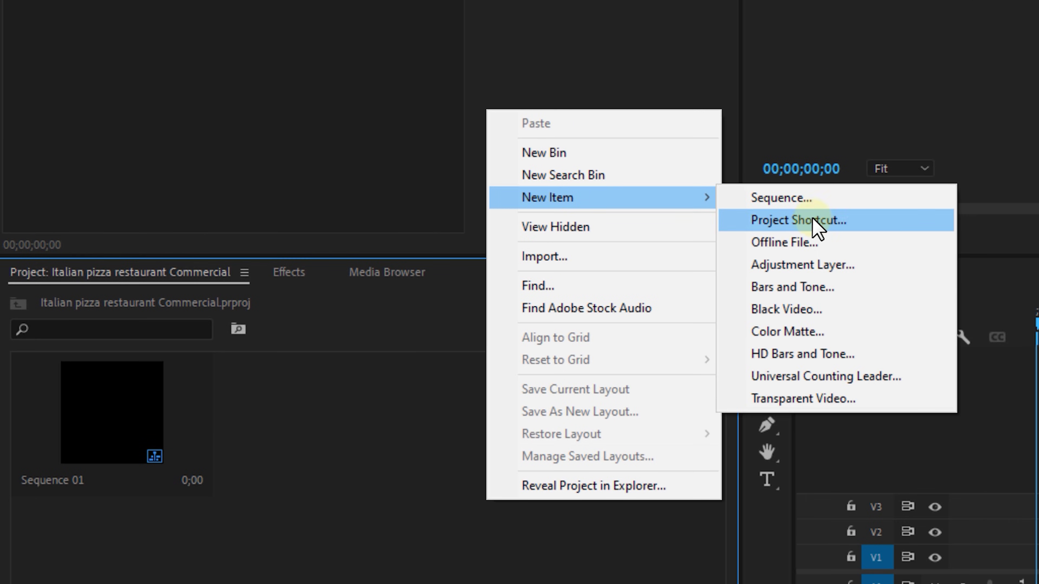
left_click(844, 313)
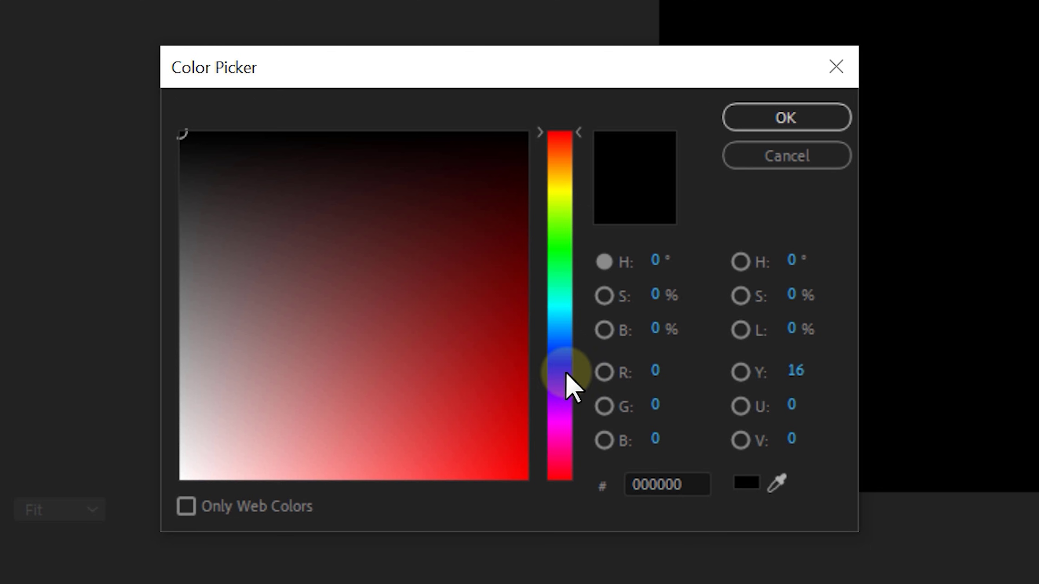
left_click(558, 241)
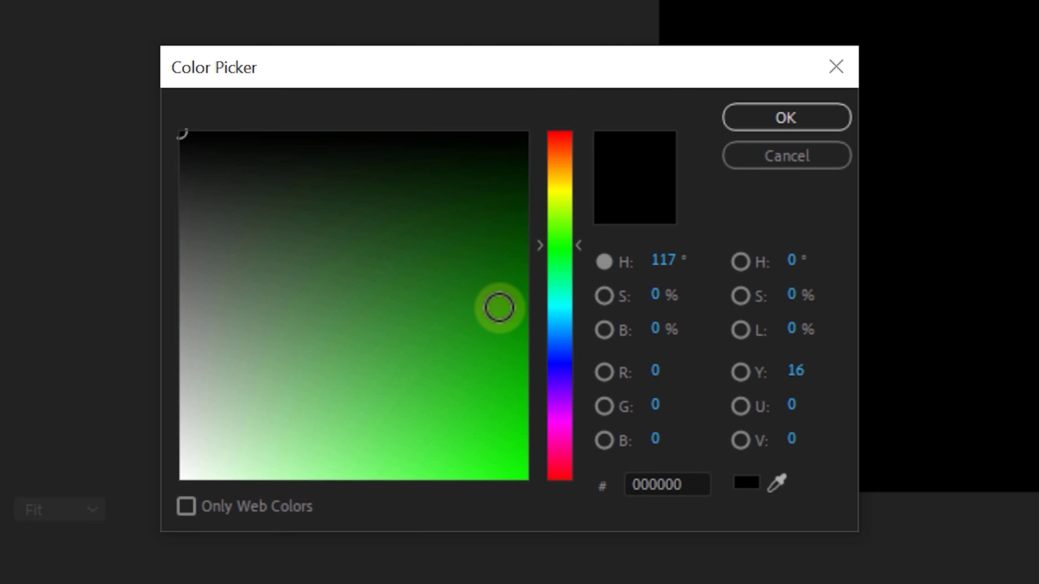
left_click(442, 248)
left_click(764, 126)
type("Green")
key("Return")
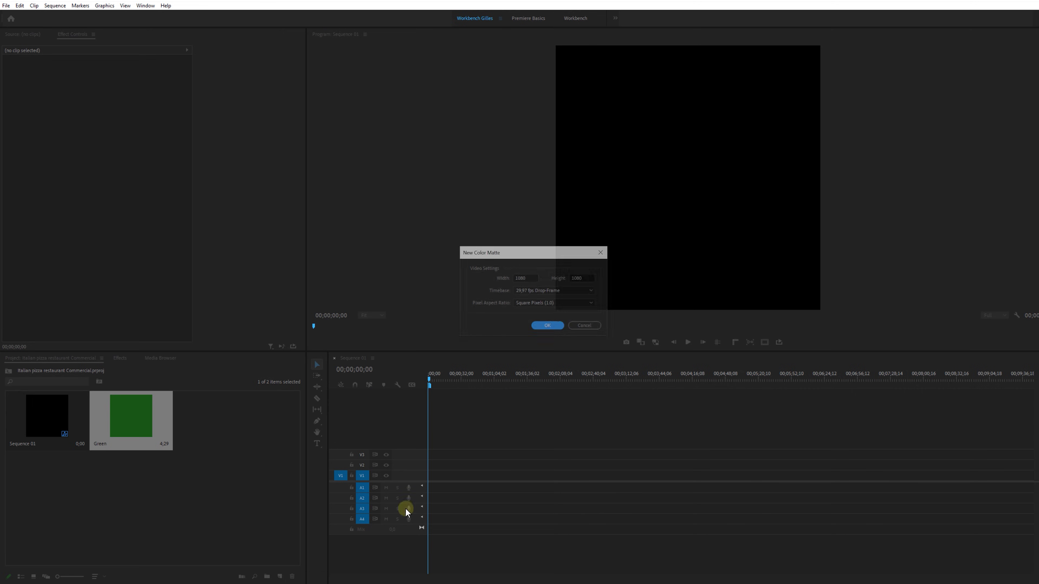
- Create a white colour matte named White
left_click(545, 324)
left_click(594, 195)
left_click(506, 290)
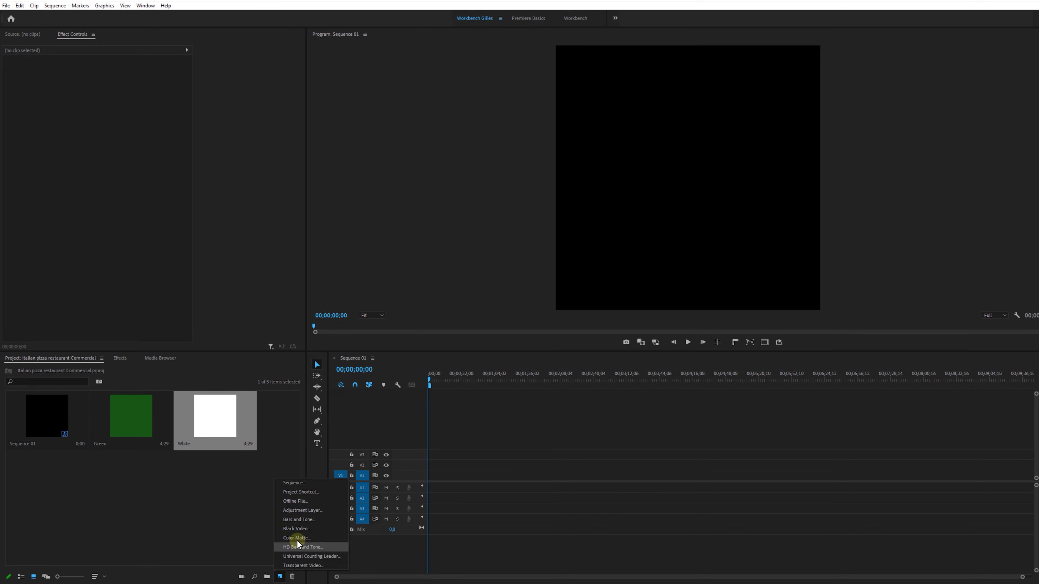
- Create the Red matte and place it on V1, lengthened across the sequence
left_click(295, 538)
left_click(508, 342)
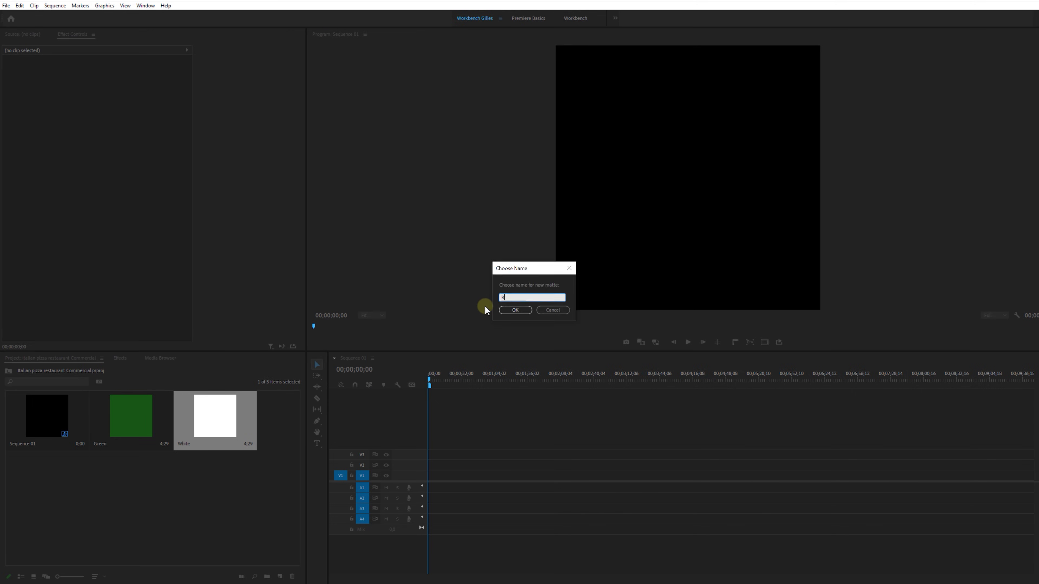
left_click(491, 305)
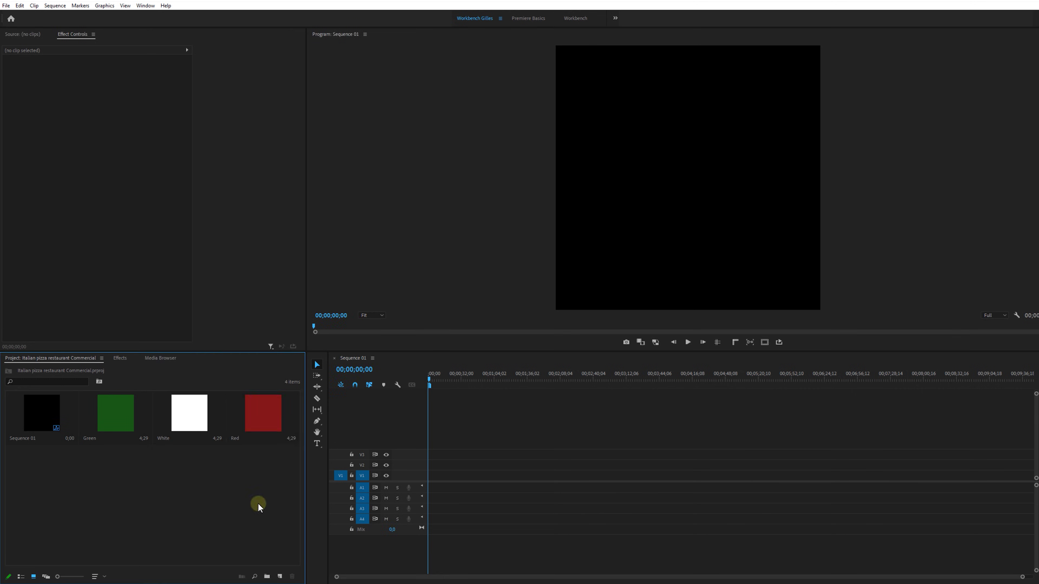
left_click_drag(259, 413, 430, 461)
left_click_drag(250, 272, 658, 284)
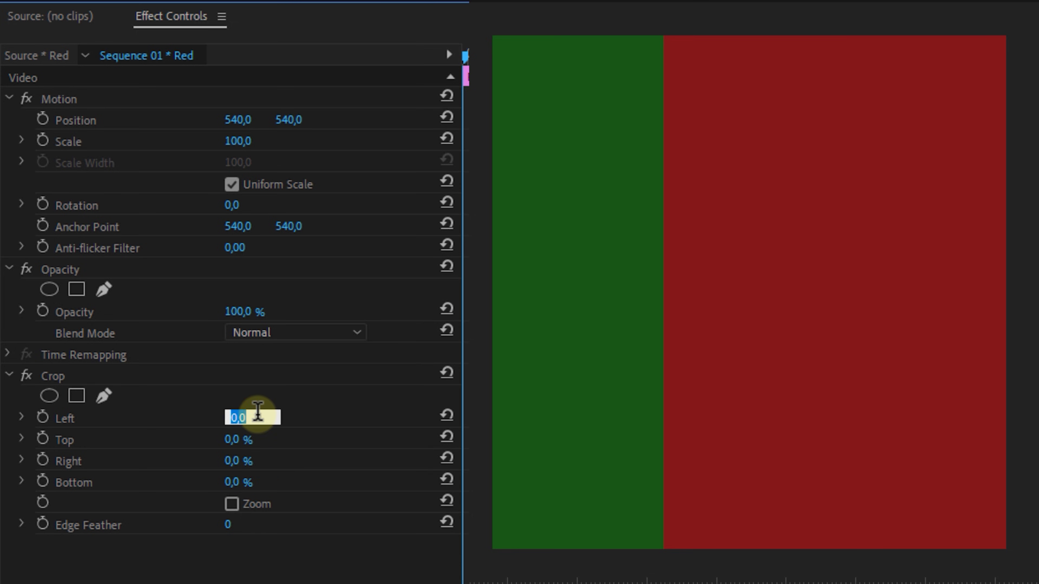
- Crop the Red matte 66,7 % from the left to finish the Italian flag
left_click(258, 411)
type("66,7")
key("Return")
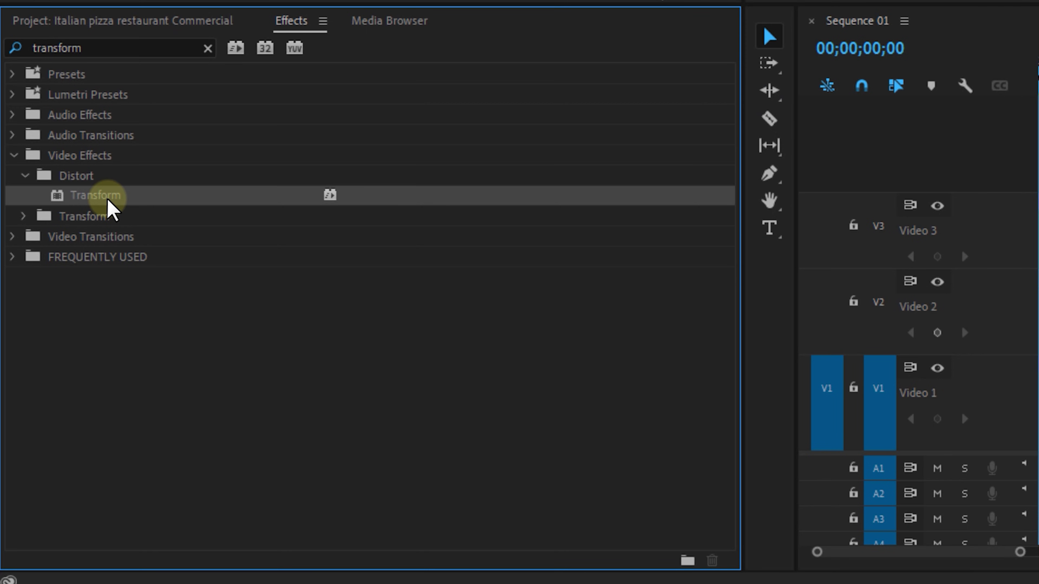
- Apply the Transform effect to the green clip with a 180 shutter angle
left_click_drag(110, 211, 754, 232)
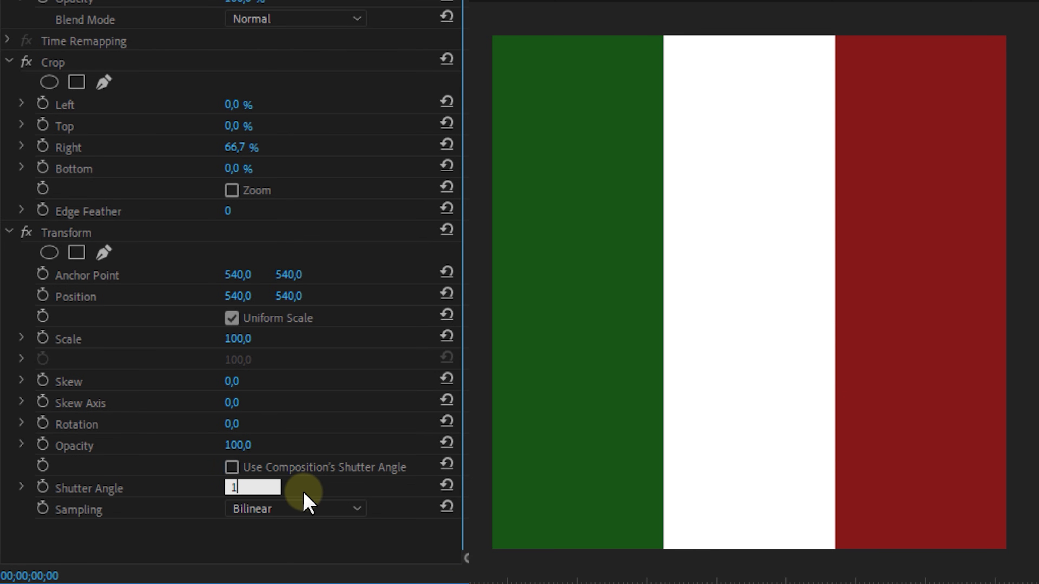
type("80")
key("Return")
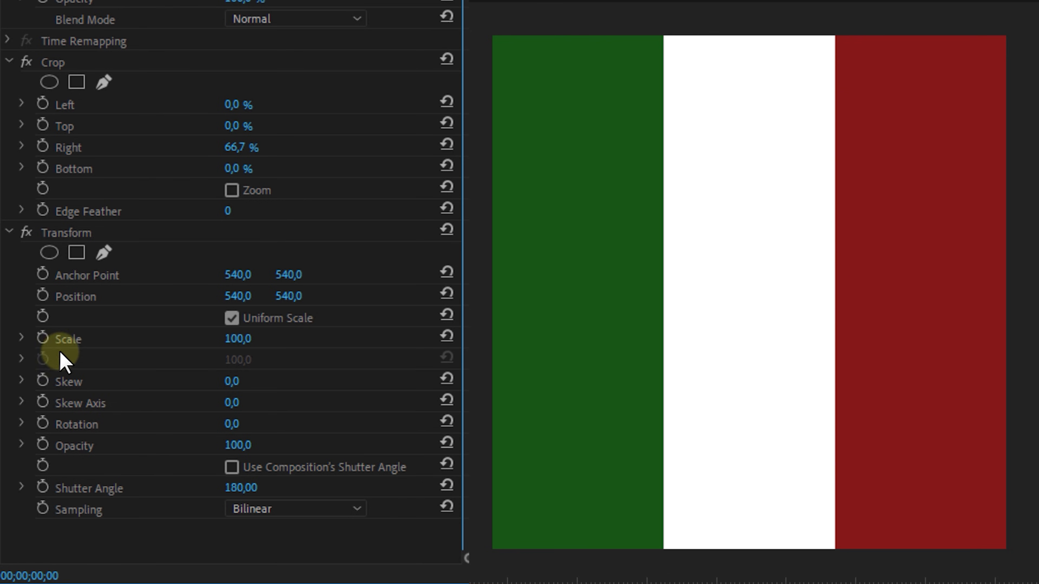
- Keyframe the green stripe sliding down out of frame and the red stripe starting above it
left_click(42, 295)
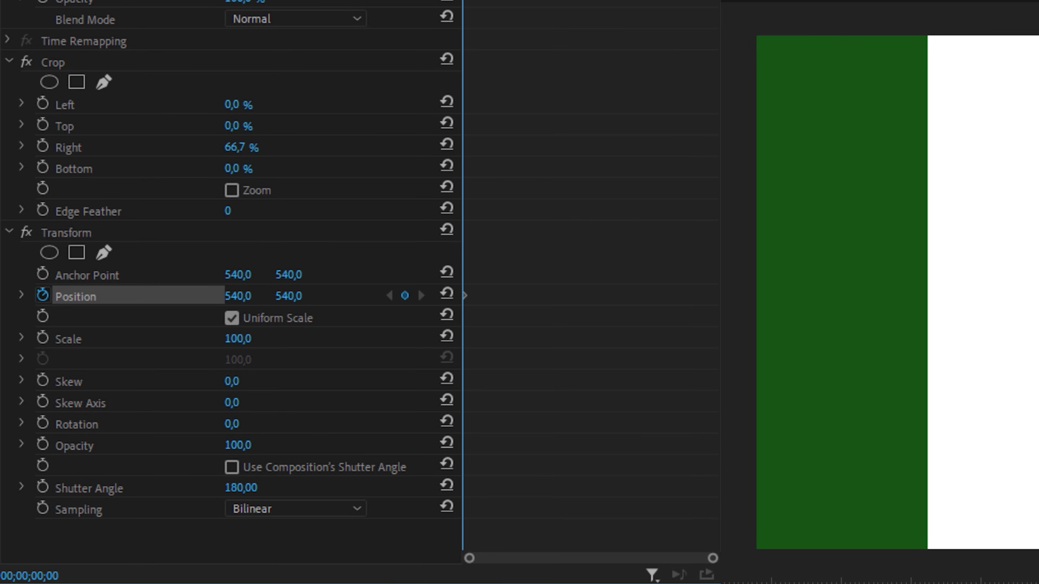
left_click_drag(281, 296, 812, 444)
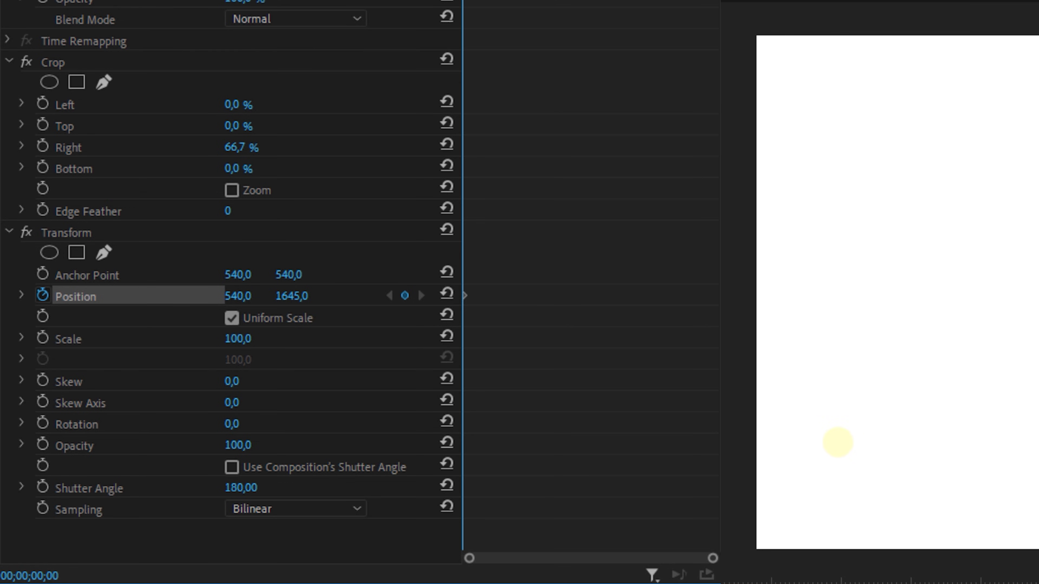
key("space")
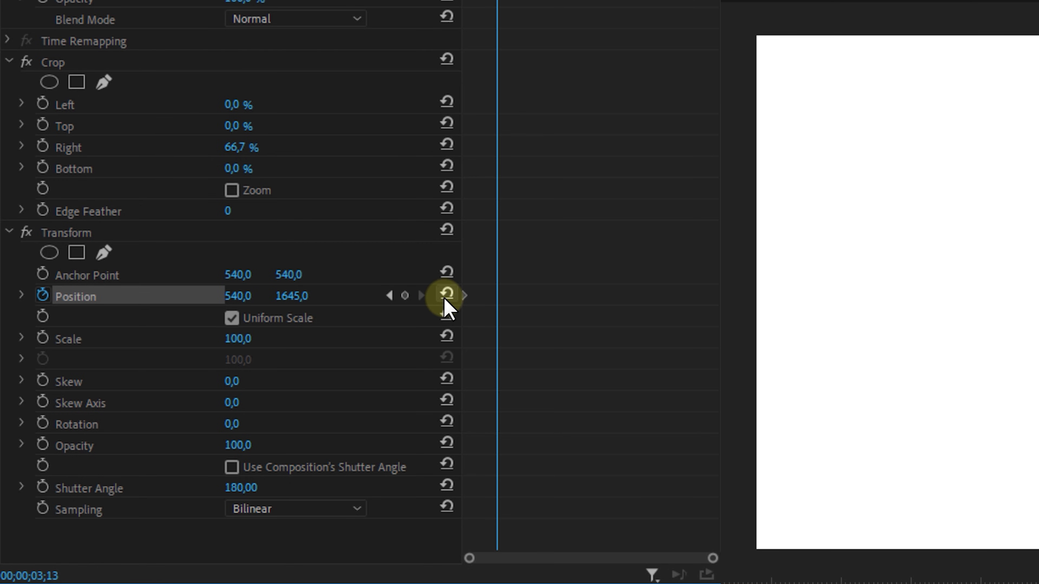
left_click_drag(288, 410, 224, 339)
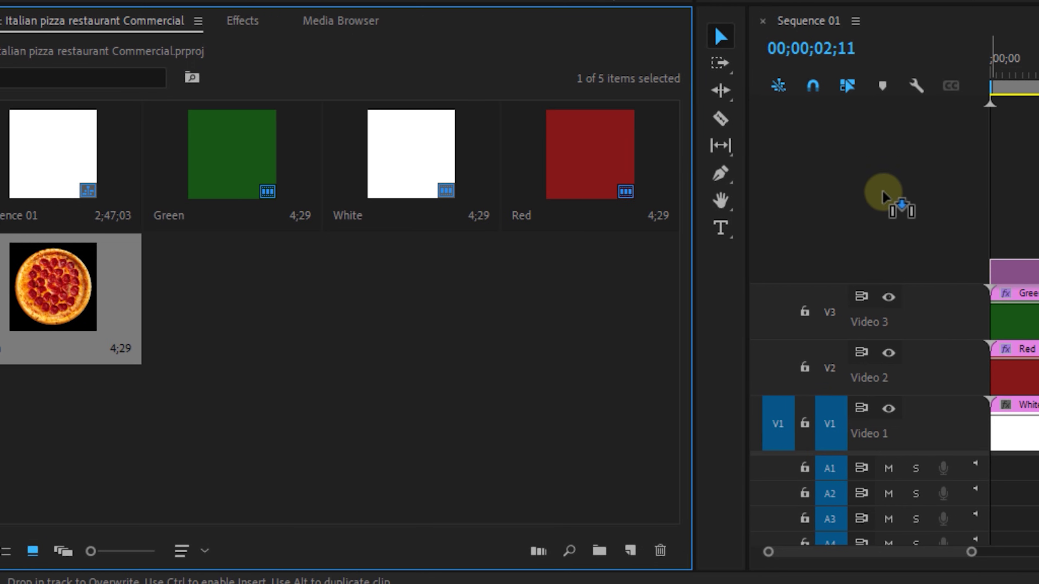
- Put the Pizza on a new track at 19% scale, low and off the right edge
left_click_drag(881, 196, 1010, 241)
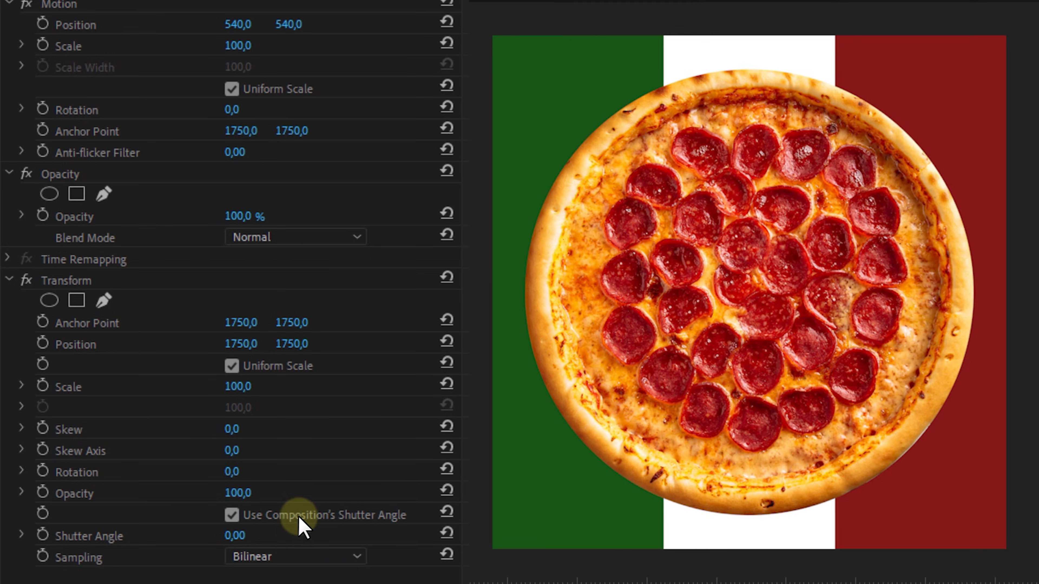
left_click(299, 517)
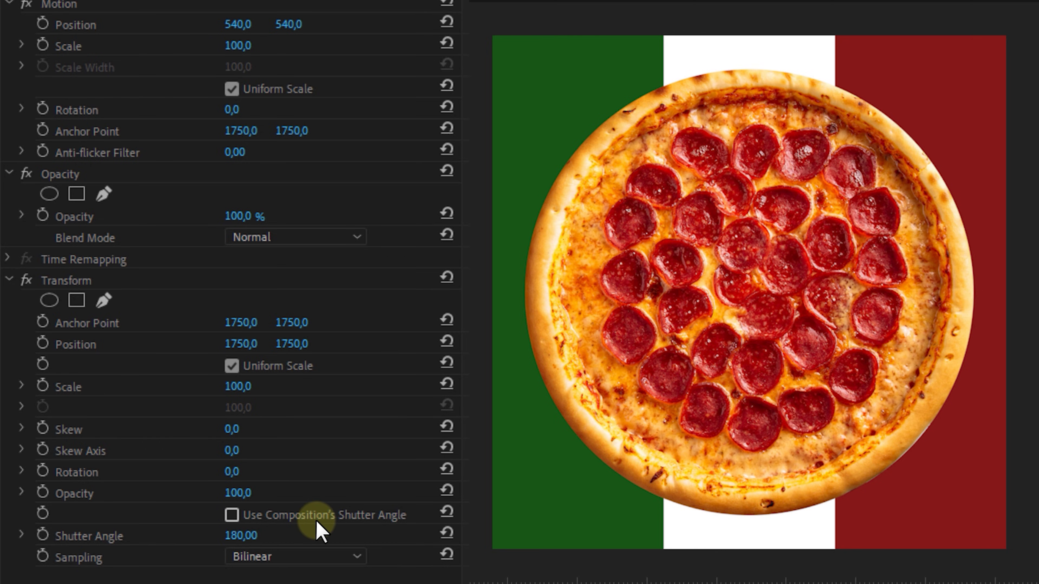
left_click_drag(245, 389, 137, 407)
left_click_drag(291, 344, 720, 324)
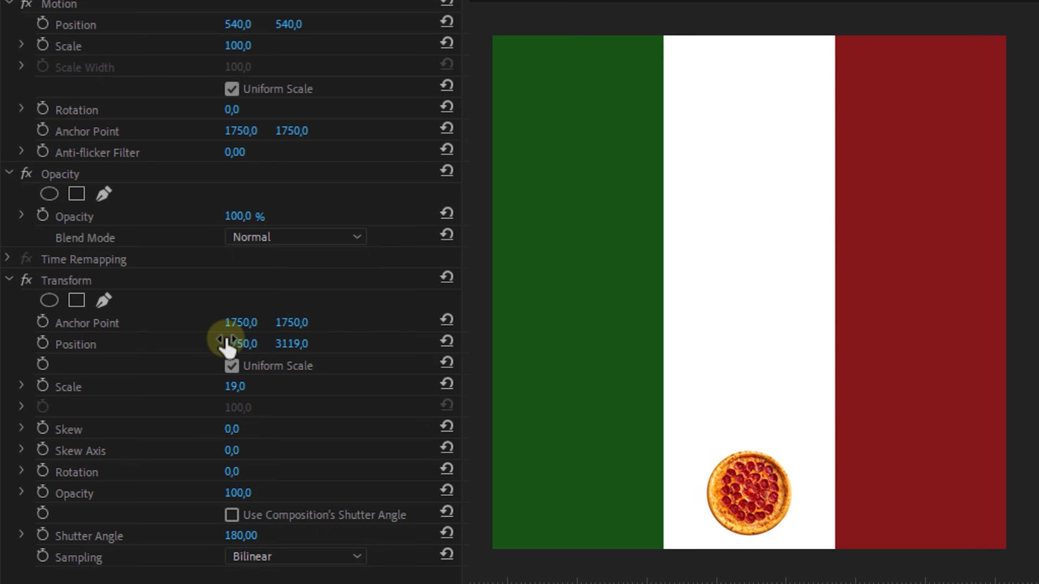
left_click_drag(237, 343, 88, 343)
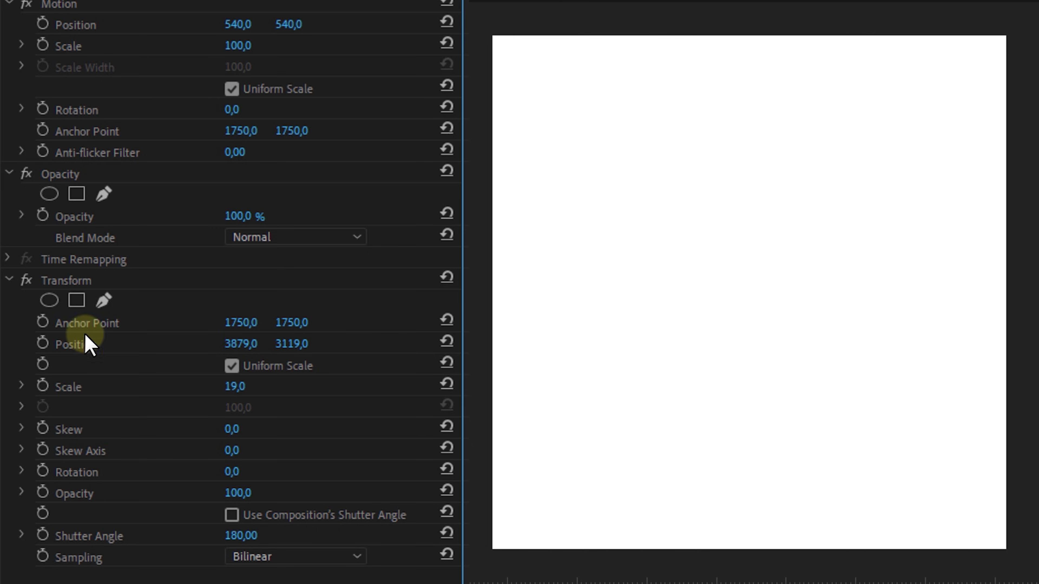
- Keyframe the pizza's position and rotation so it rolls across, ending at -367 with -1x0°
left_click(43, 344)
left_click_drag(486, 40, 744, 39)
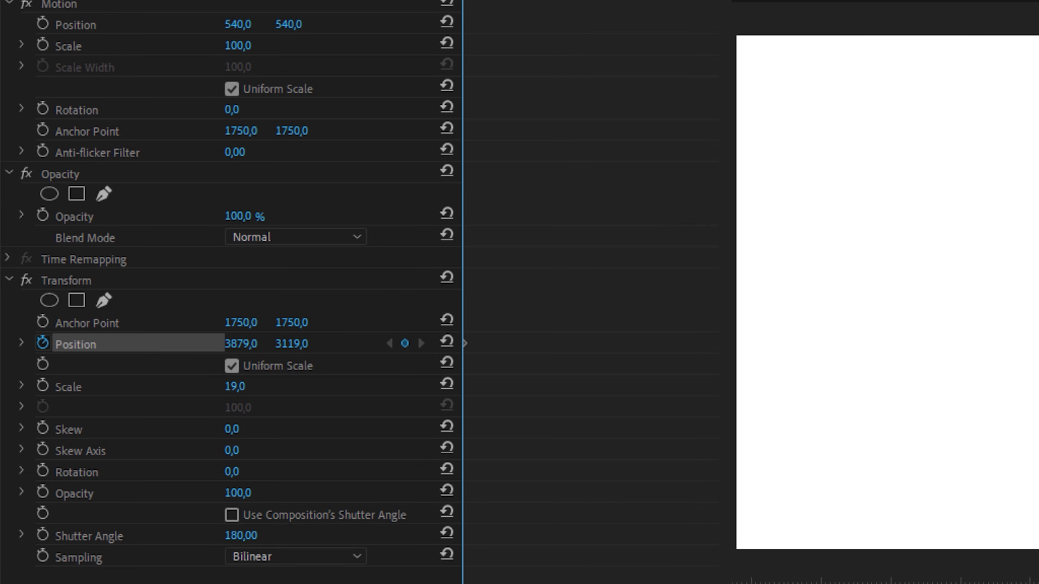
key("space")
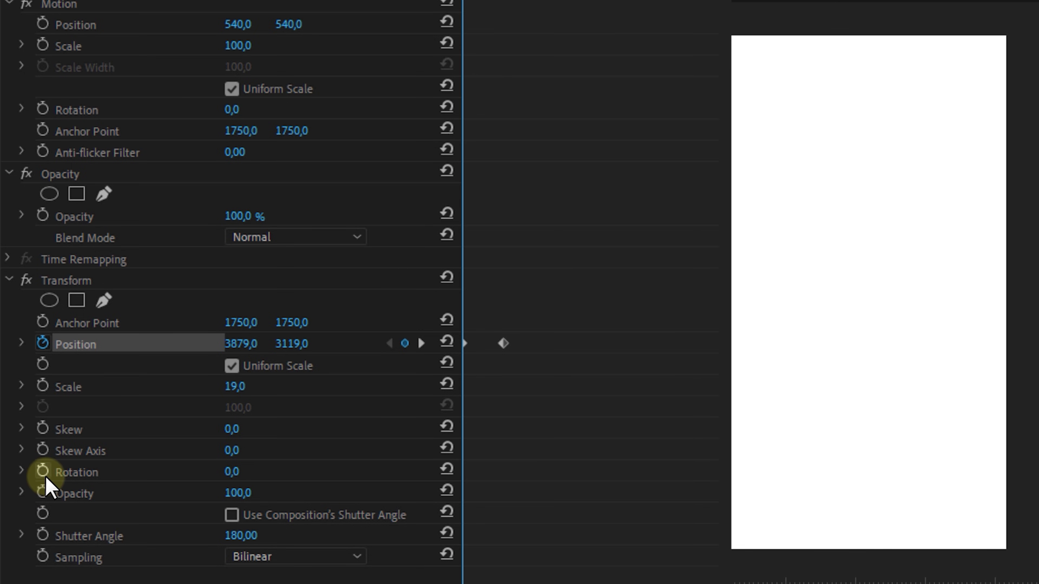
left_click(42, 472)
left_click(428, 344)
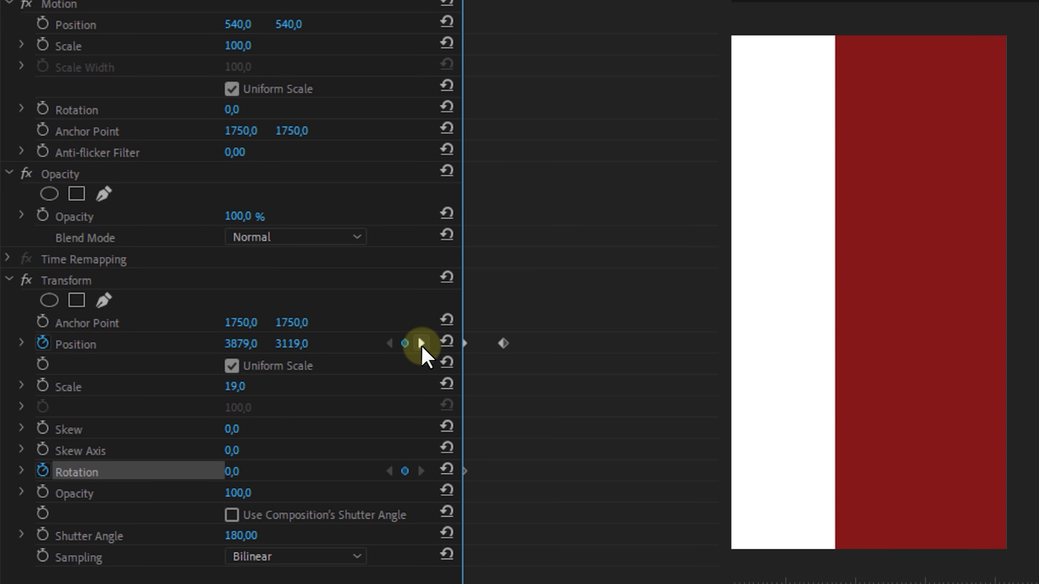
left_click(249, 471)
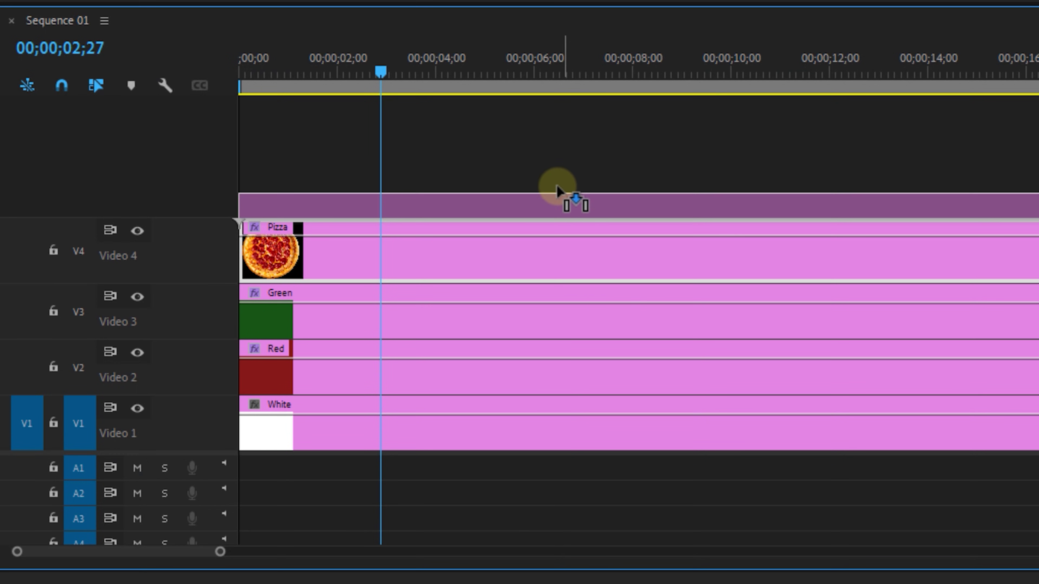
left_click_drag(557, 183, 555, 180)
- Move the second pizza to the top and set its end keyframe off the right edge at x 3846
left_click(267, 209)
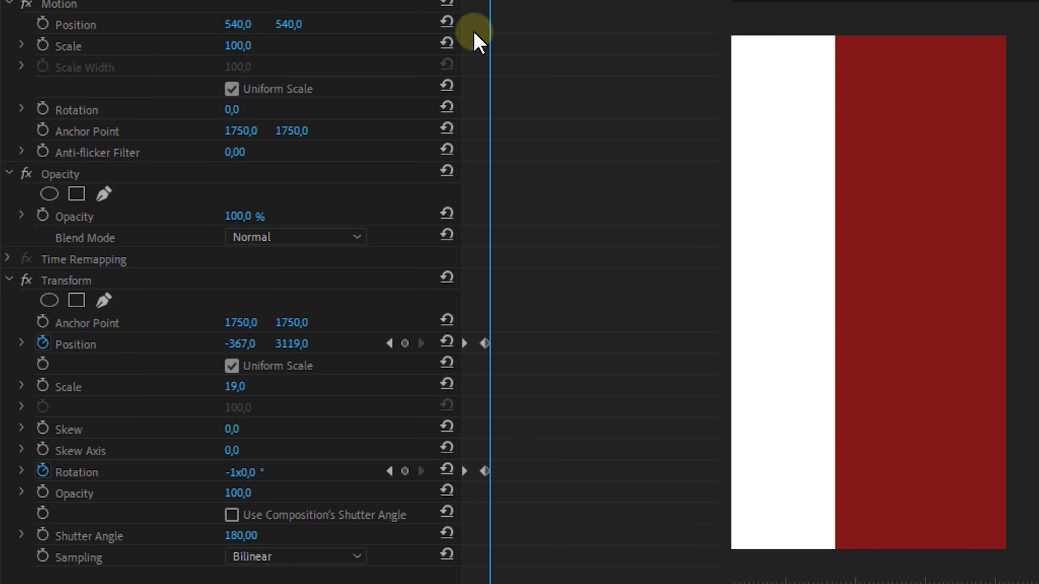
key("Up")
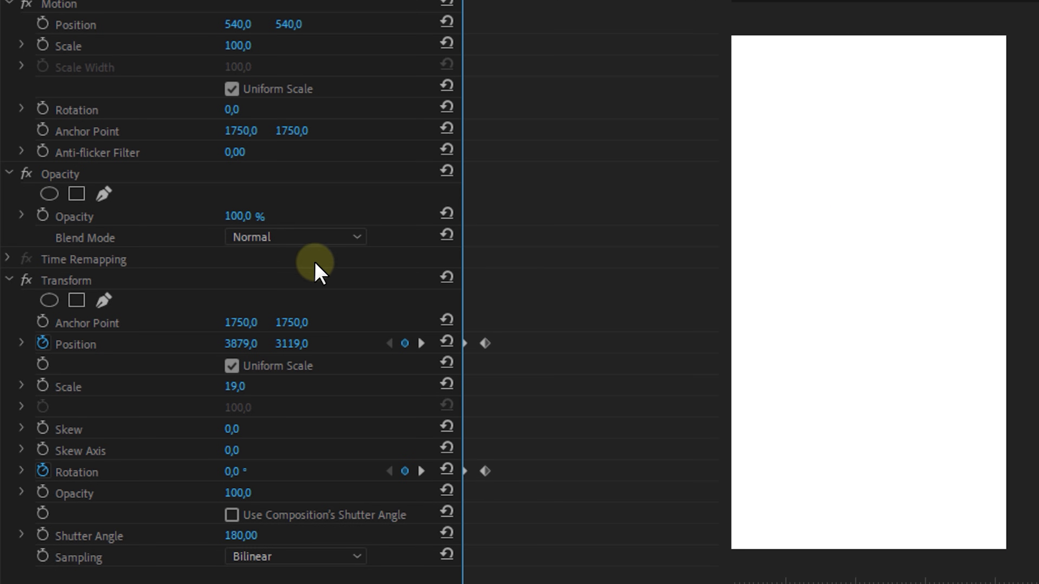
left_click_drag(169, 356, 445, 341)
left_click(421, 343)
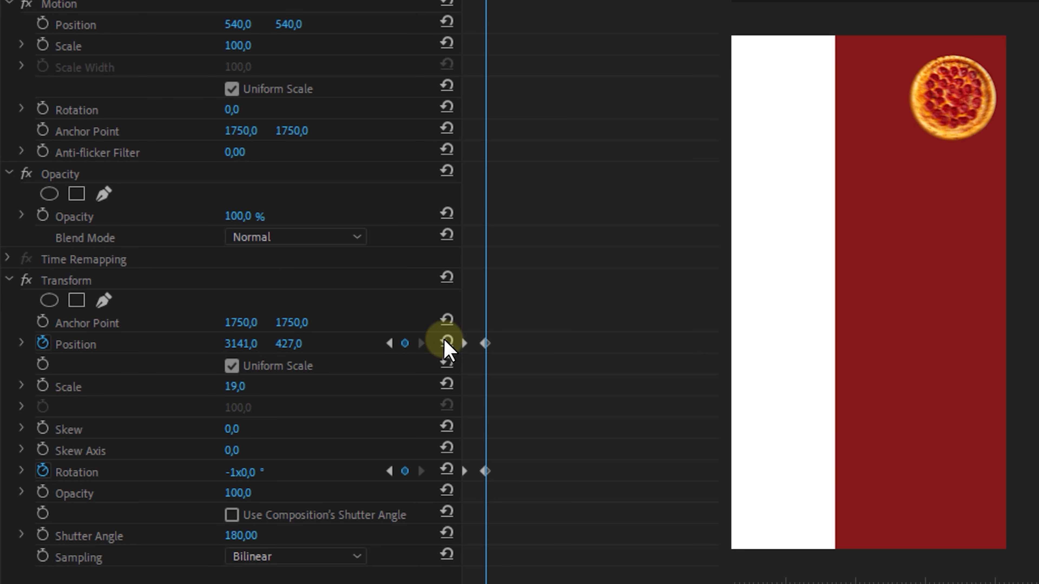
key("Up")
left_click(424, 344)
left_click_drag(245, 343, 297, 341)
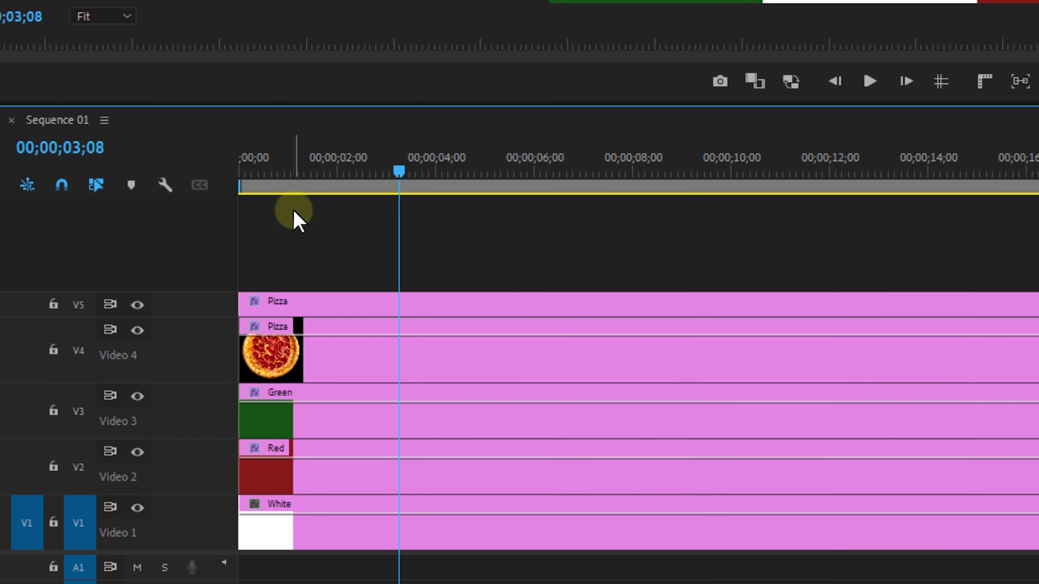
left_click_drag(295, 209, 352, 355)
- Nest both Pizza clips into Nested Sequence 01 and copy it onto the track above
right_click(355, 355)
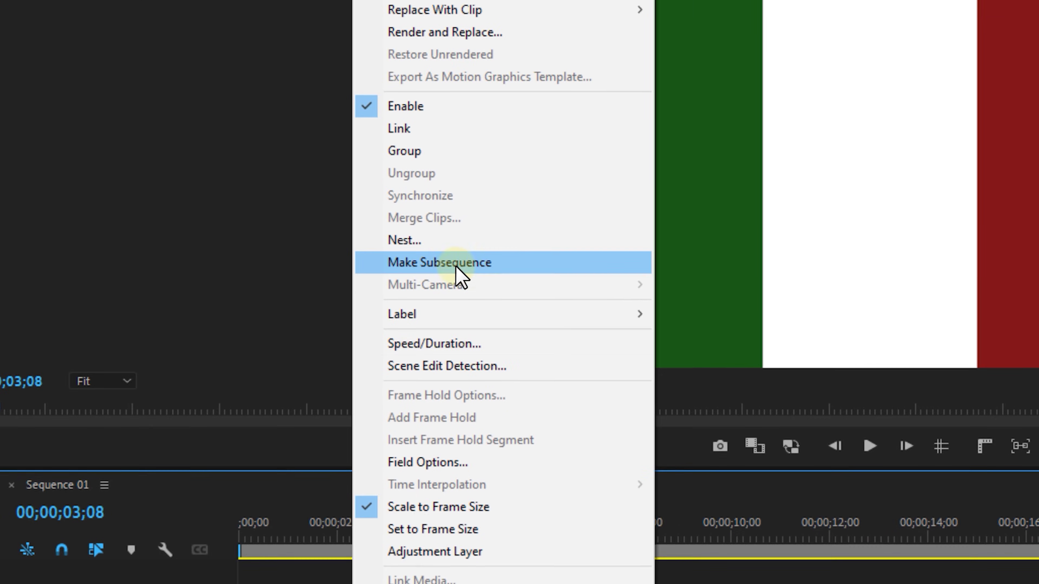
left_click(405, 3)
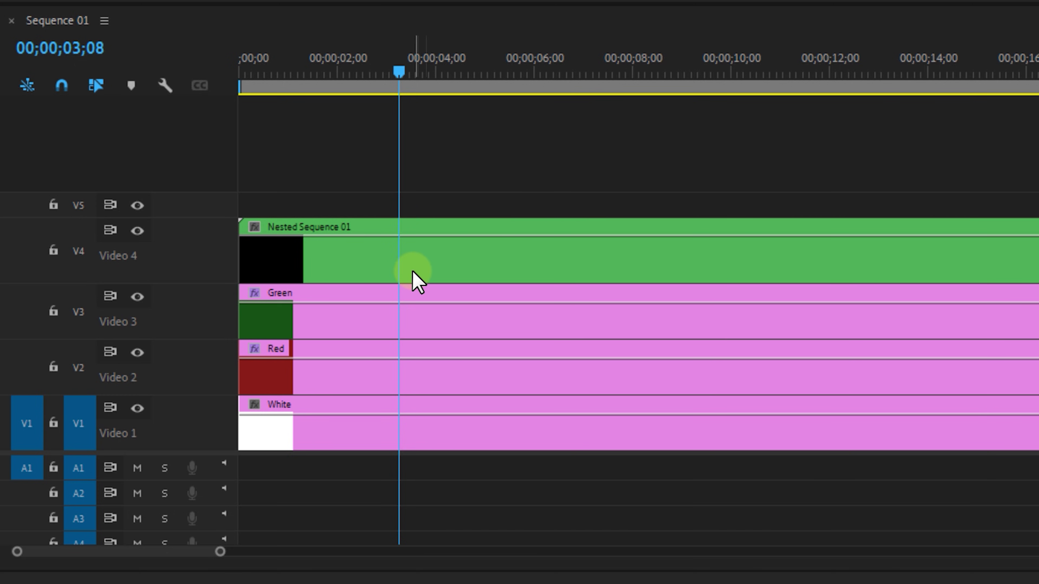
left_click(411, 474)
left_click_drag(410, 248, 429, 213)
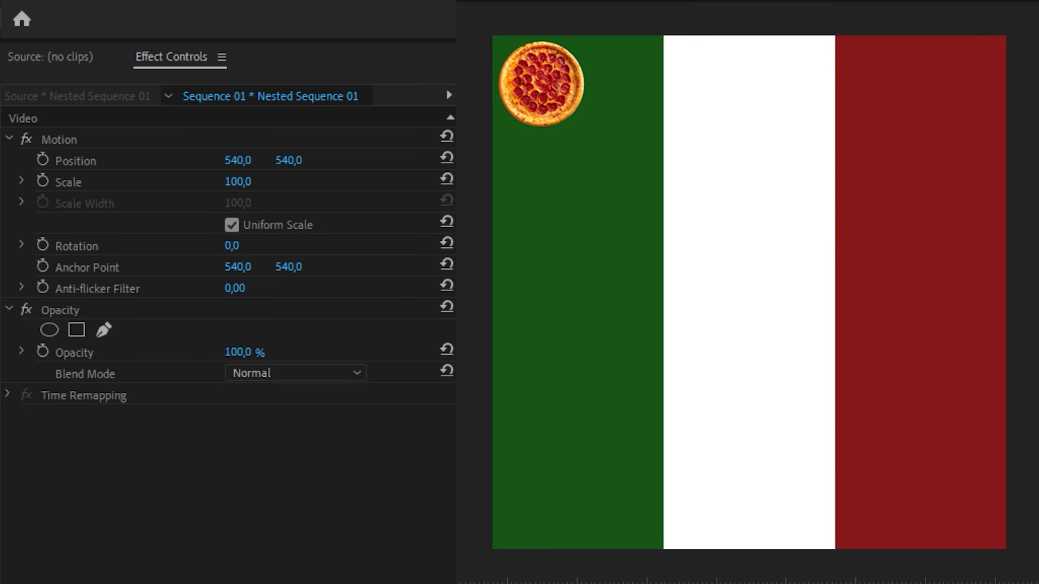
left_click(231, 245)
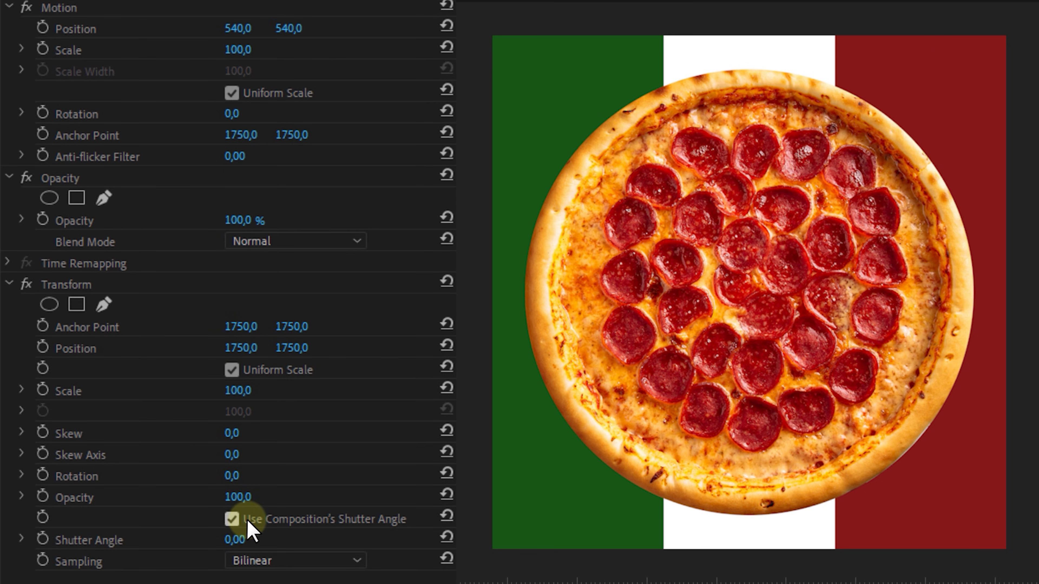
- Keyframe the pizza's scale from 0 to 51 and then 47, with a 180 shutter angle
type("0")
key("Return")
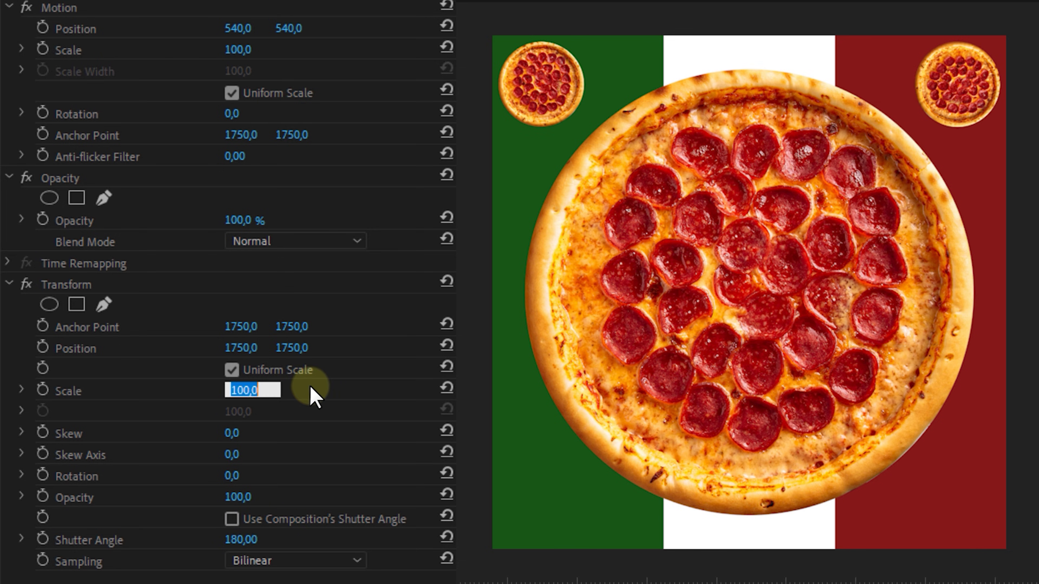
type("0")
key("Return")
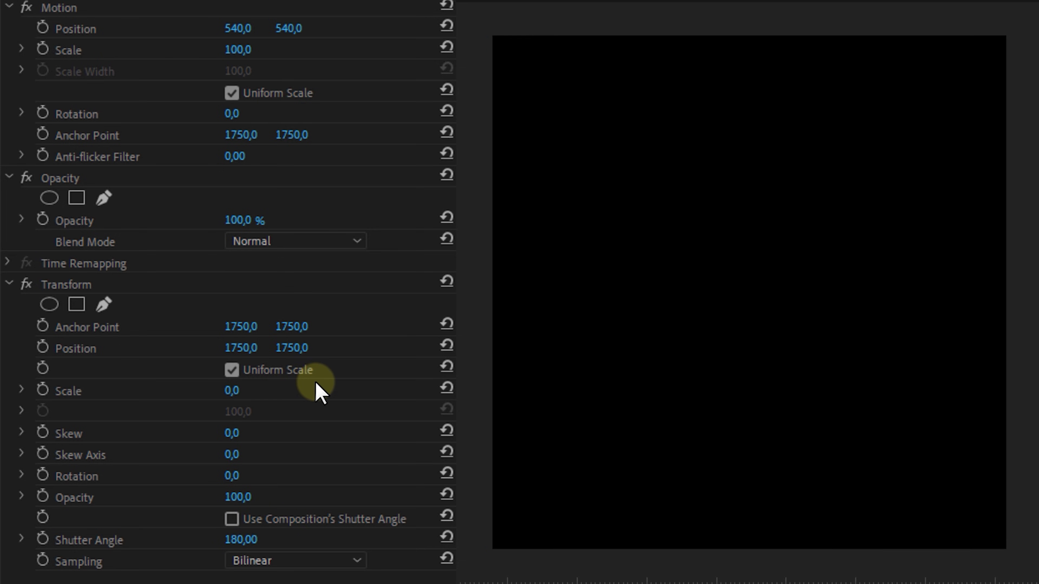
left_click(42, 390)
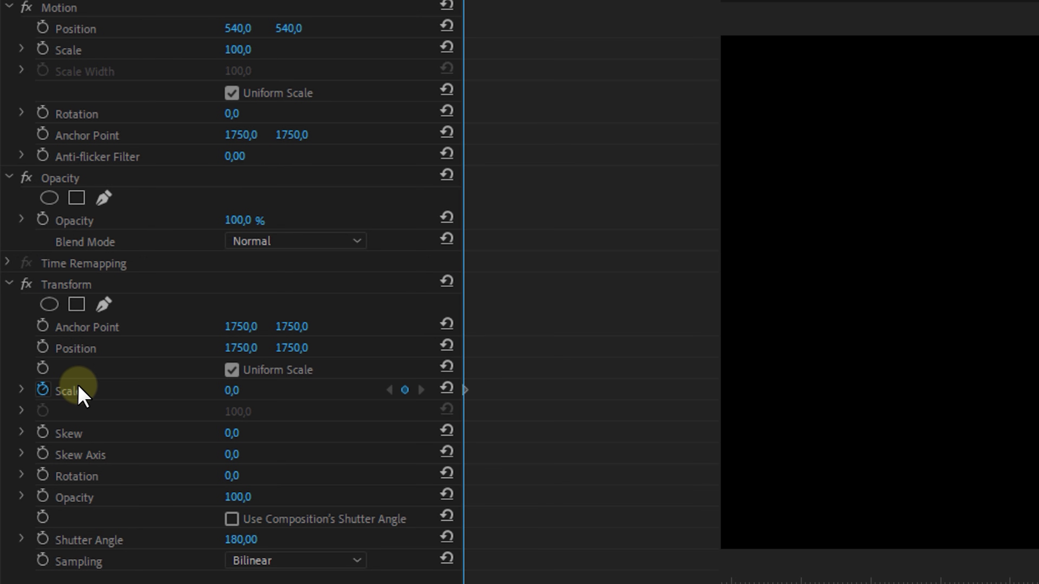
key("space")
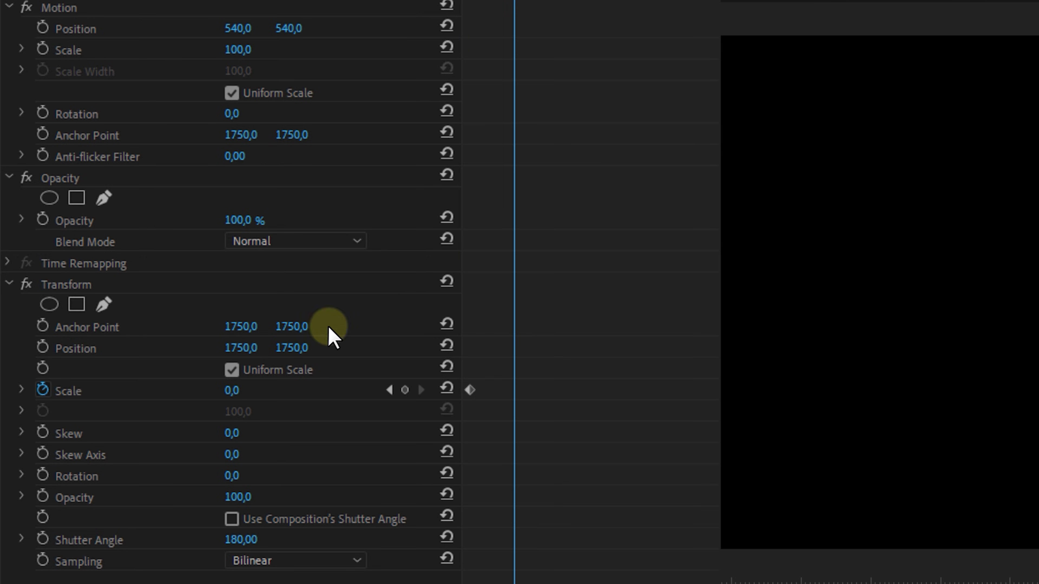
type("51")
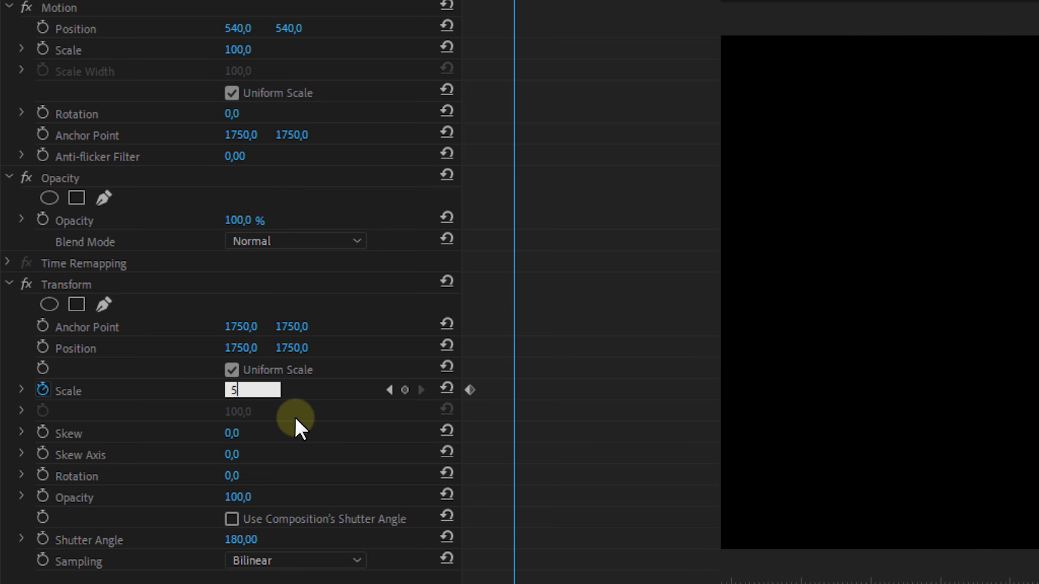
key("Return")
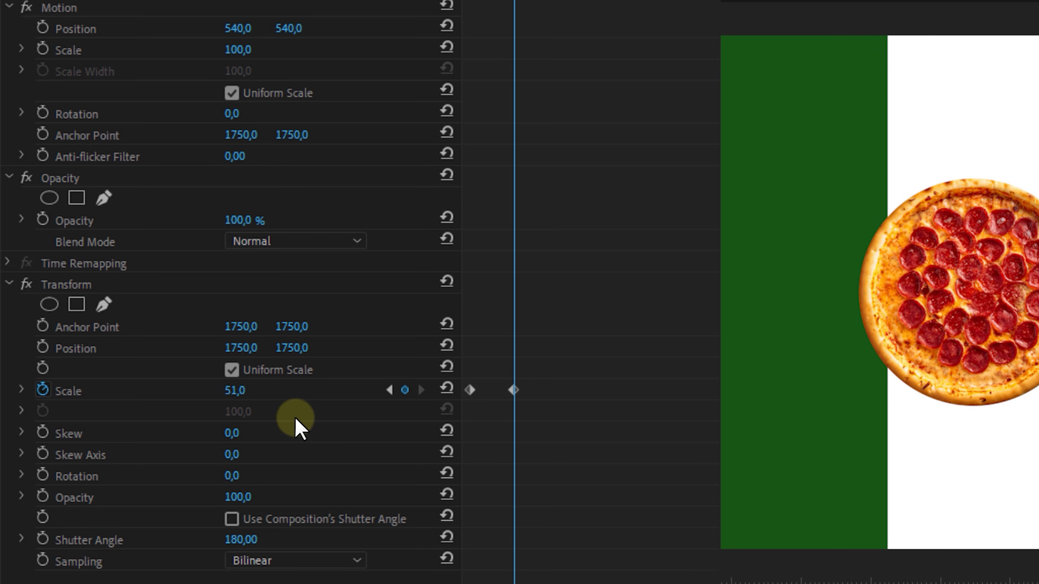
key("space")
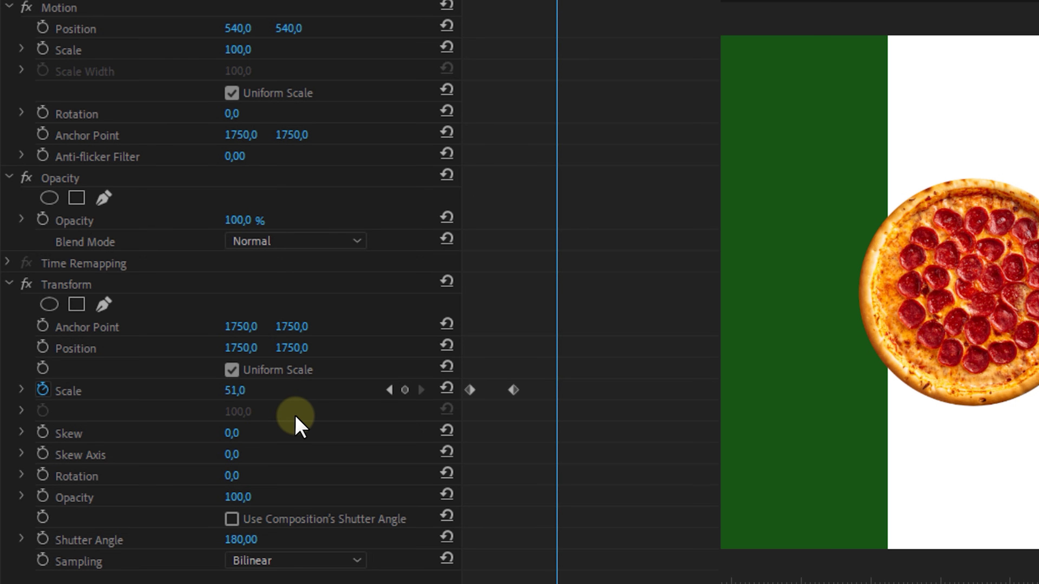
left_click(257, 391)
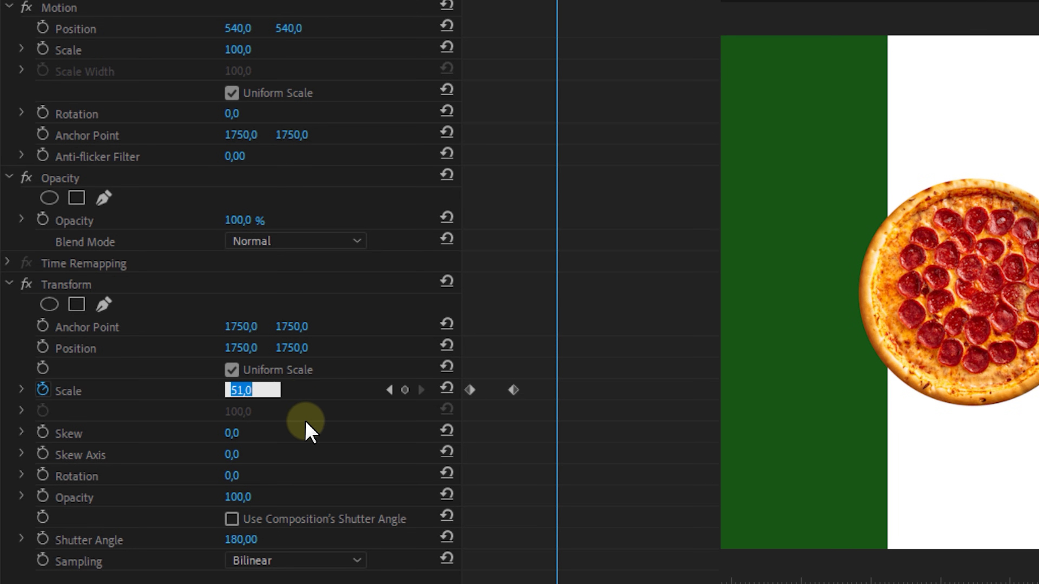
key("Return")
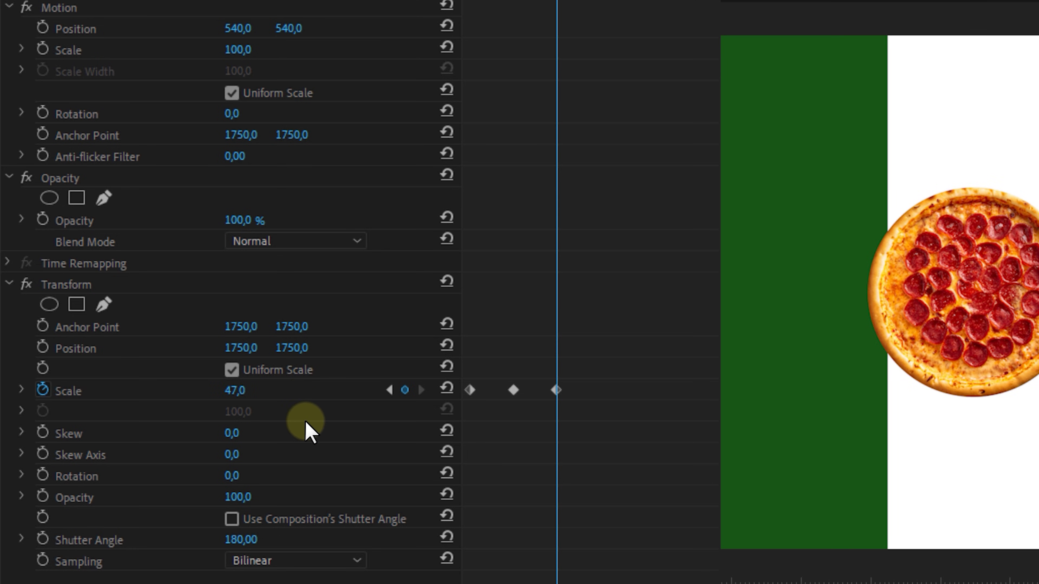
key("space")
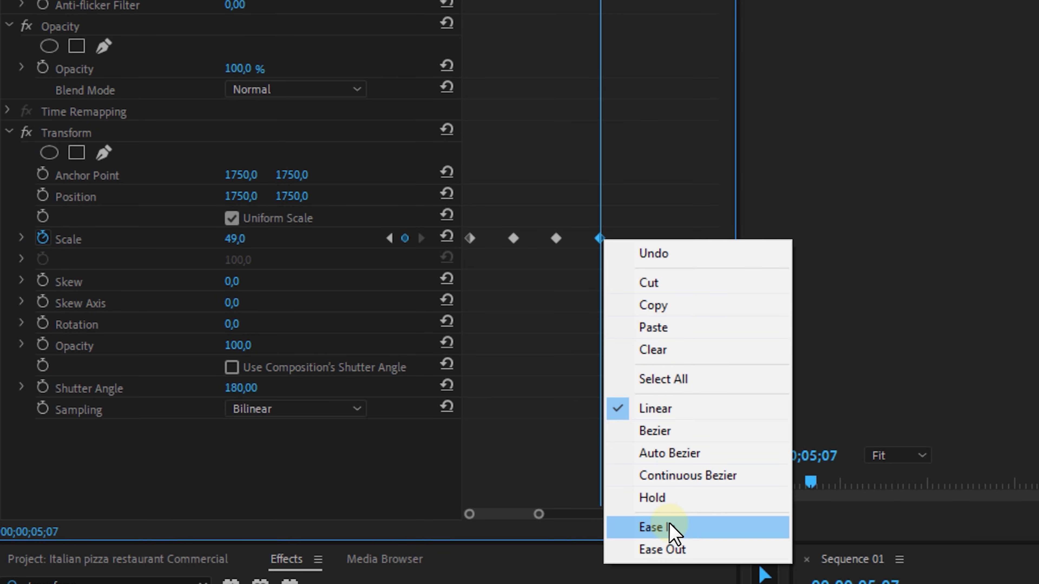
- Apply Ease In to the last scale keyframe and select the middle keyframes for Bezier
left_click(667, 583)
right_click(470, 315)
left_click_drag(501, 210, 554, 241)
right_click(555, 238)
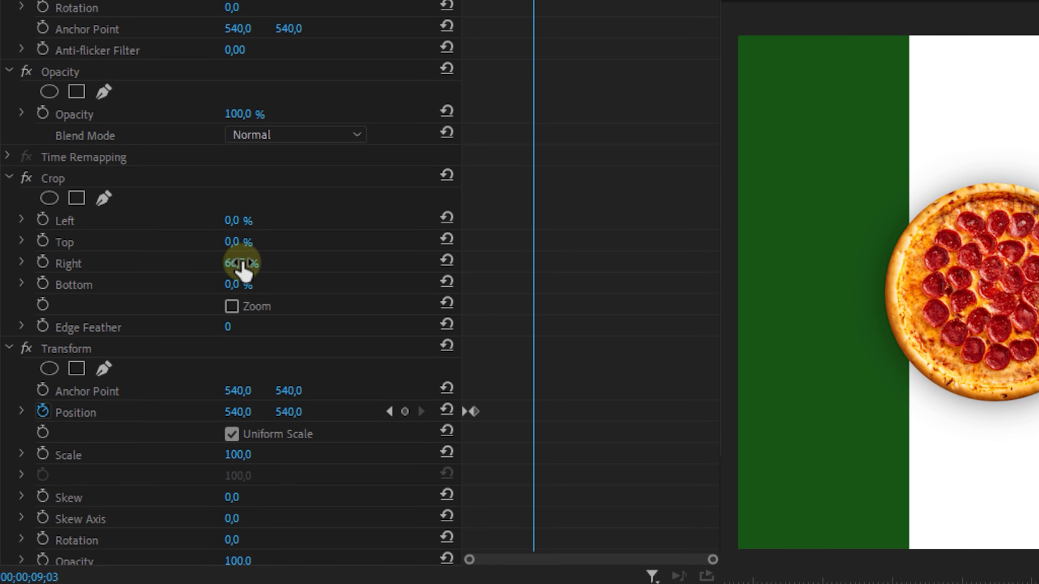
- Keyframe the green stripe's Crop Right from 66,7 % down to 0 % later in time
left_click(43, 262)
key("space")
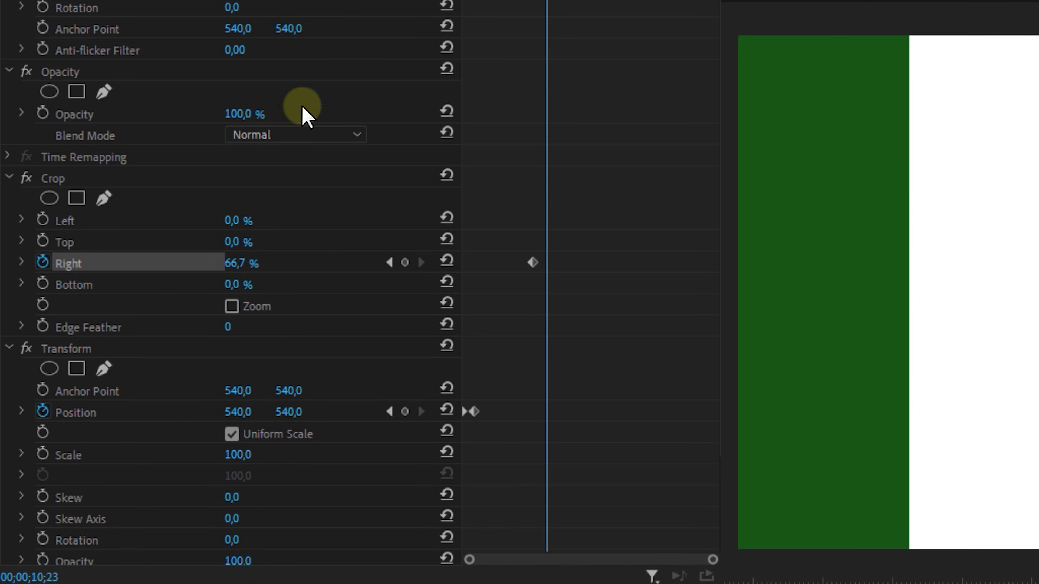
left_click_drag(241, 268, 154, 274)
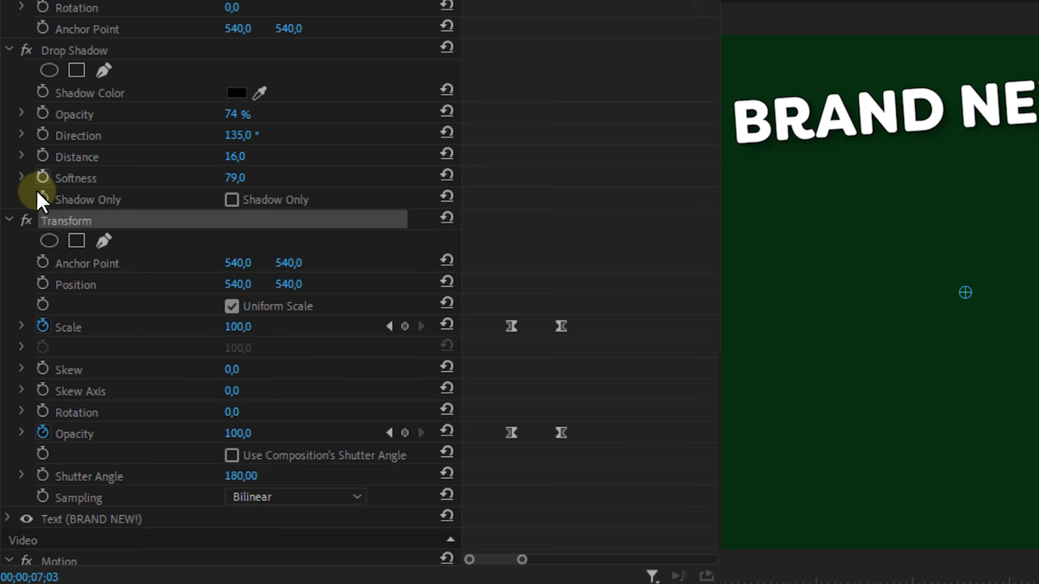
- Step the playhead back to the first BRAND NEW! keyframes, at 300 scale and fully transparent
key("shift+Left")
key("shift+Left")
key("shift+Left")
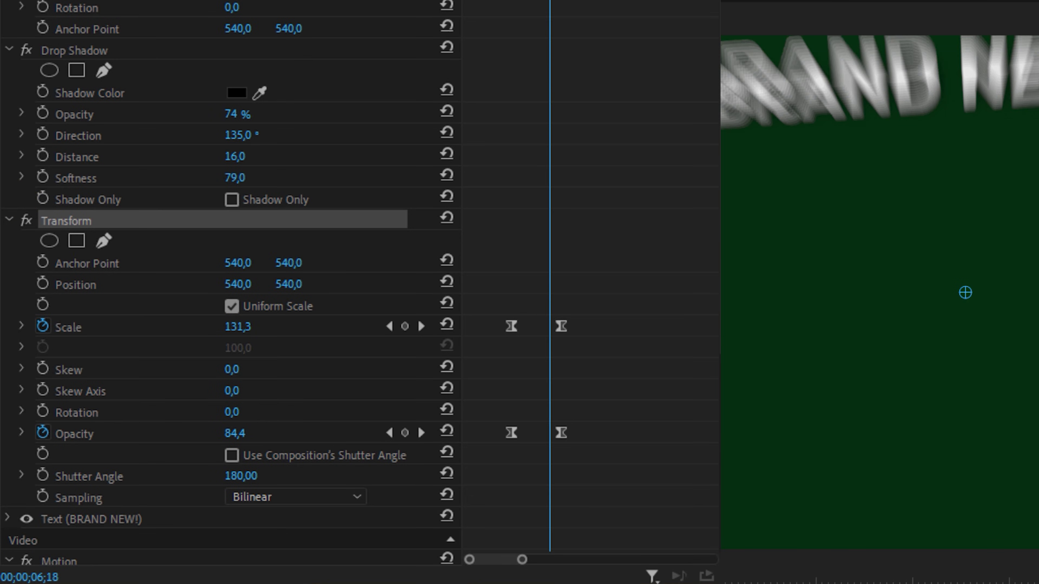
key("Right")
key("Left")
key("Left")
key("Left")
key("Left")
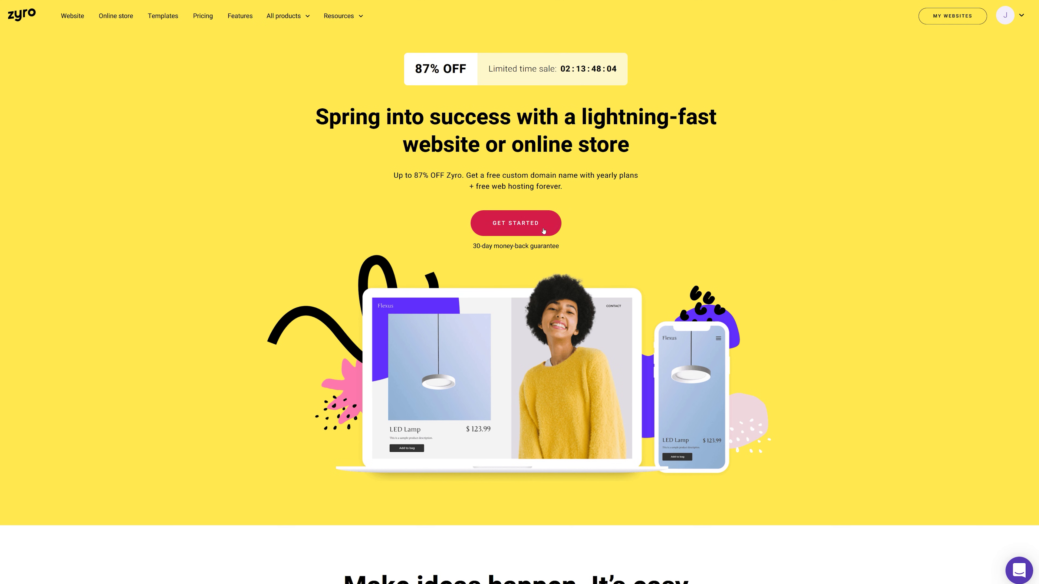
- Start a new Zyro website from the Arnold template in the Portfolio category
left_click(543, 232)
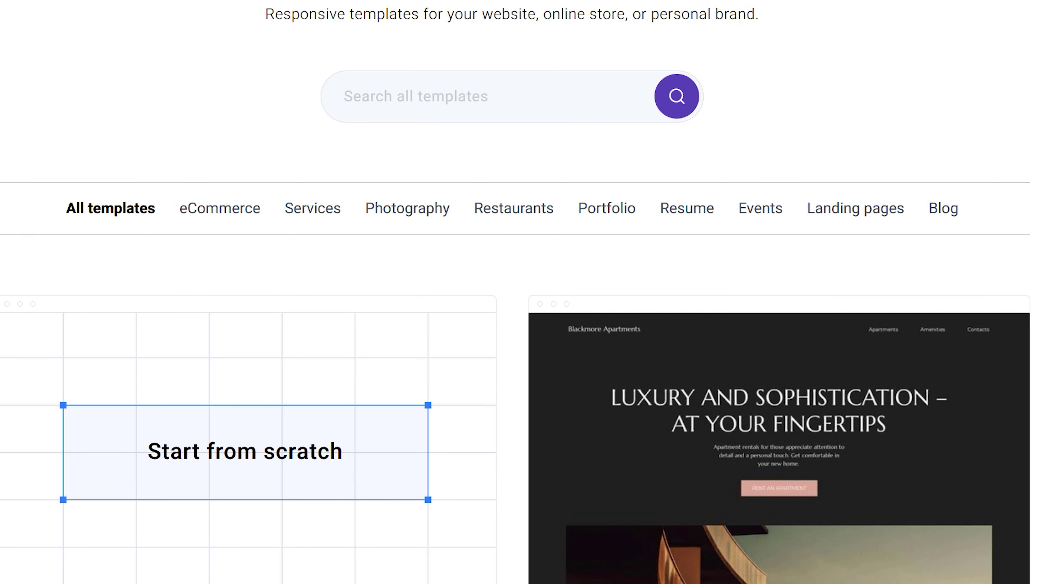
left_click(612, 204)
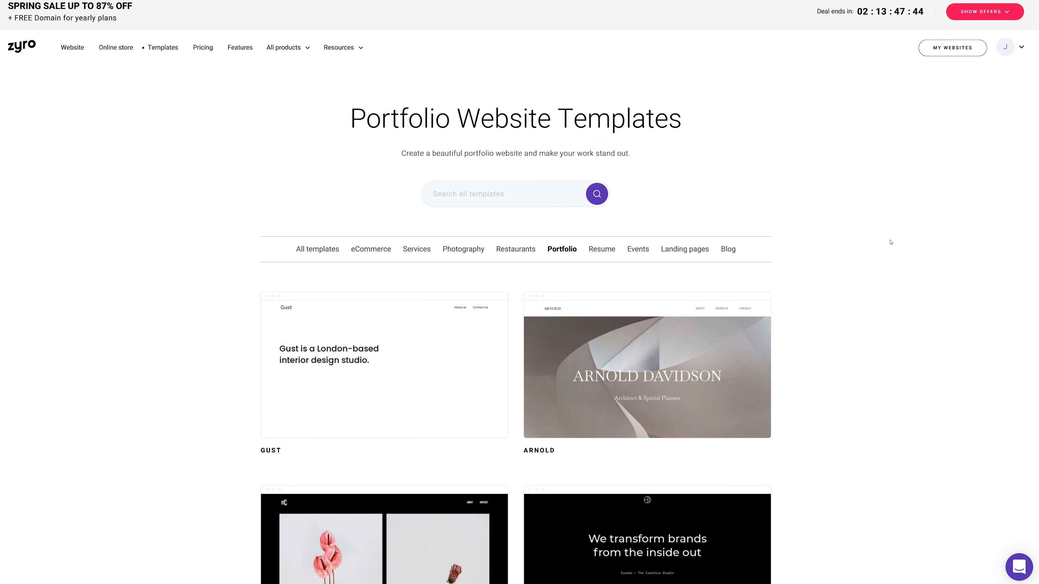
scroll(891, 242, "down", 5)
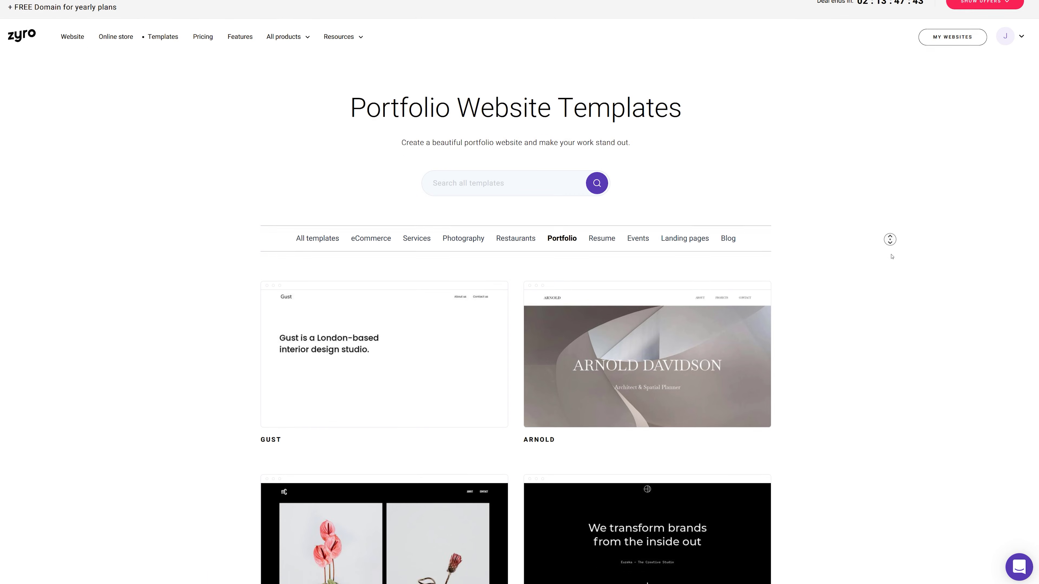
mouse_move(657, 213)
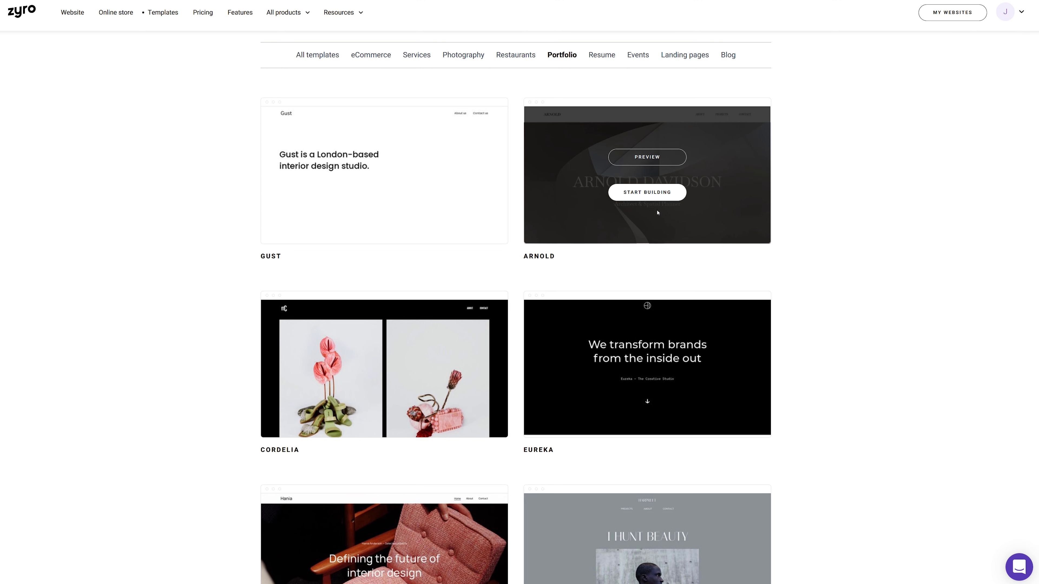
left_click(652, 195)
left_click(10, 55)
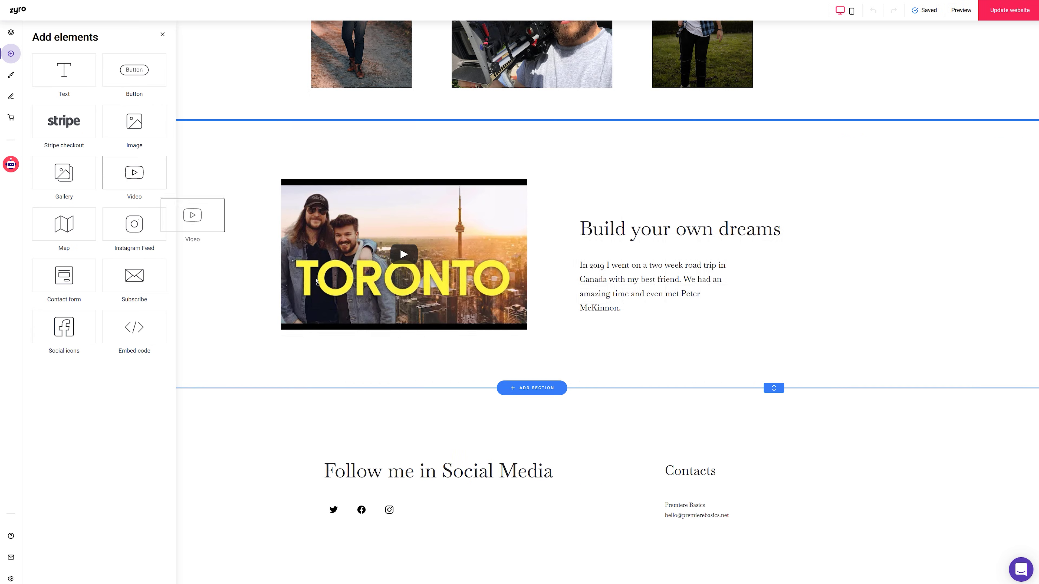
- Add a video beside the Build your own dreams text and an Instagram feed below the hero
left_click_drag(189, 215, 654, 368)
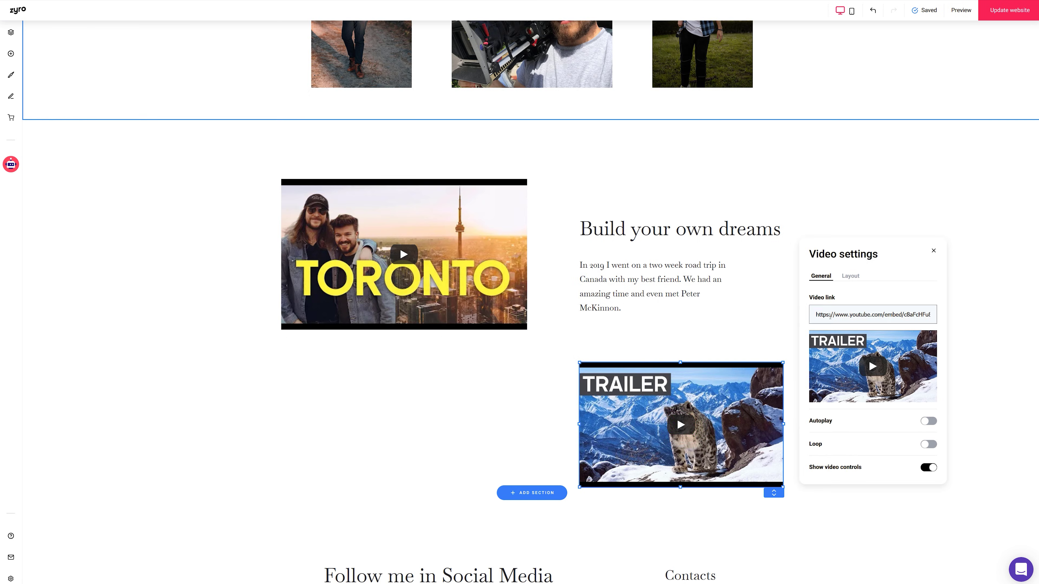
key("Escape")
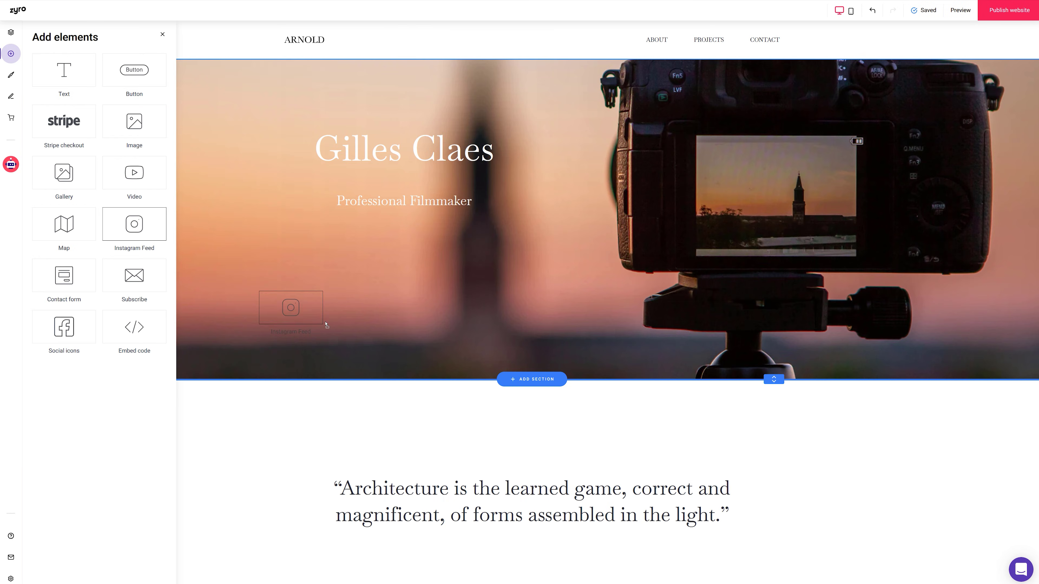
left_click_drag(326, 324, 670, 377)
- Replace the quote text with 'Stay creative.'
left_click(409, 192)
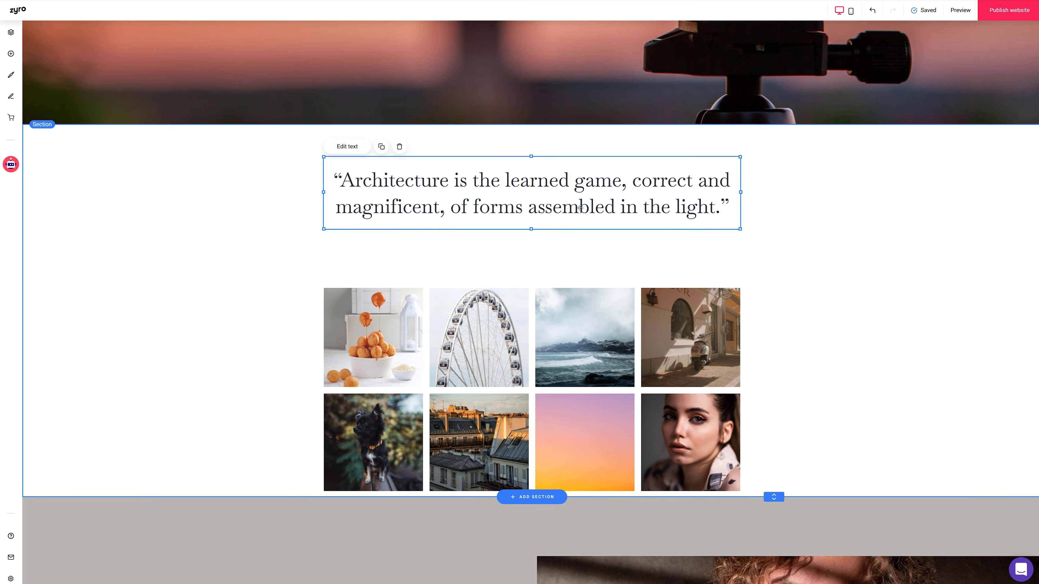
left_click(347, 146)
left_click_drag(338, 180, 716, 207)
type("Stay cre")
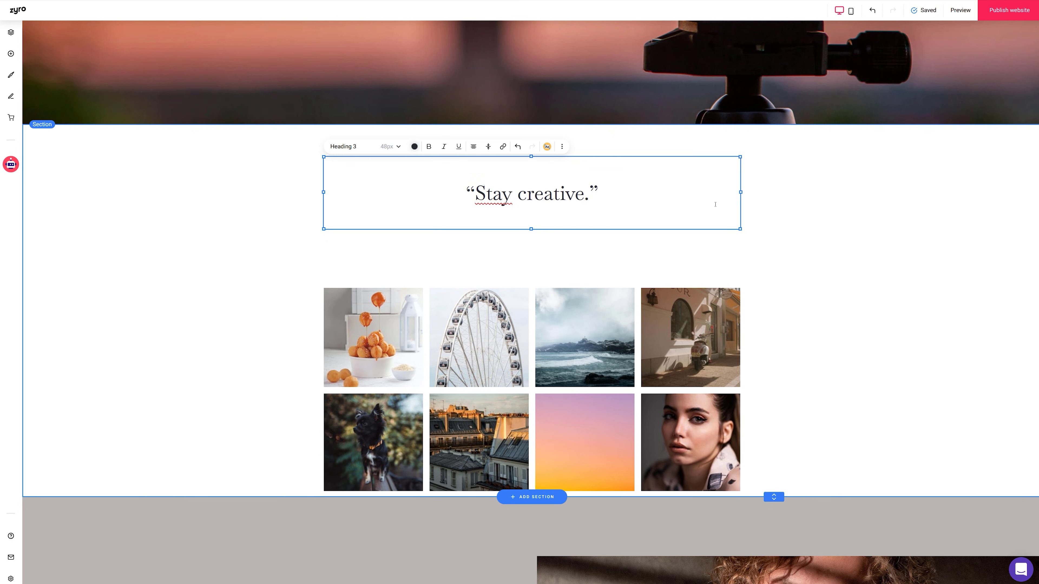
type("ative.")
left_click(752, 228)
scroll(753, 228, "down", 7)
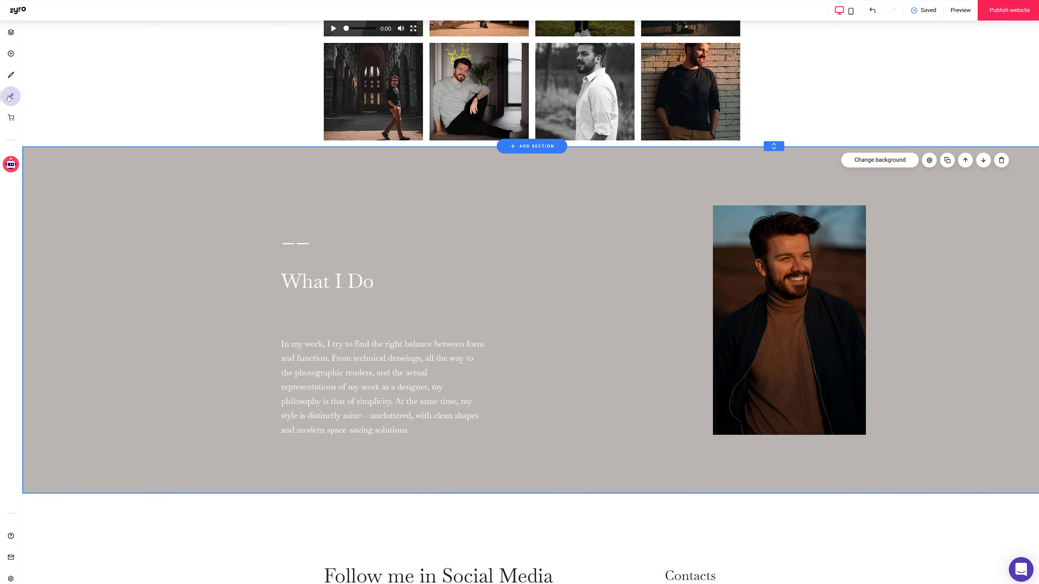
- Look over the blog and store panels, then apply the navy and red colour palette
left_click(9, 98)
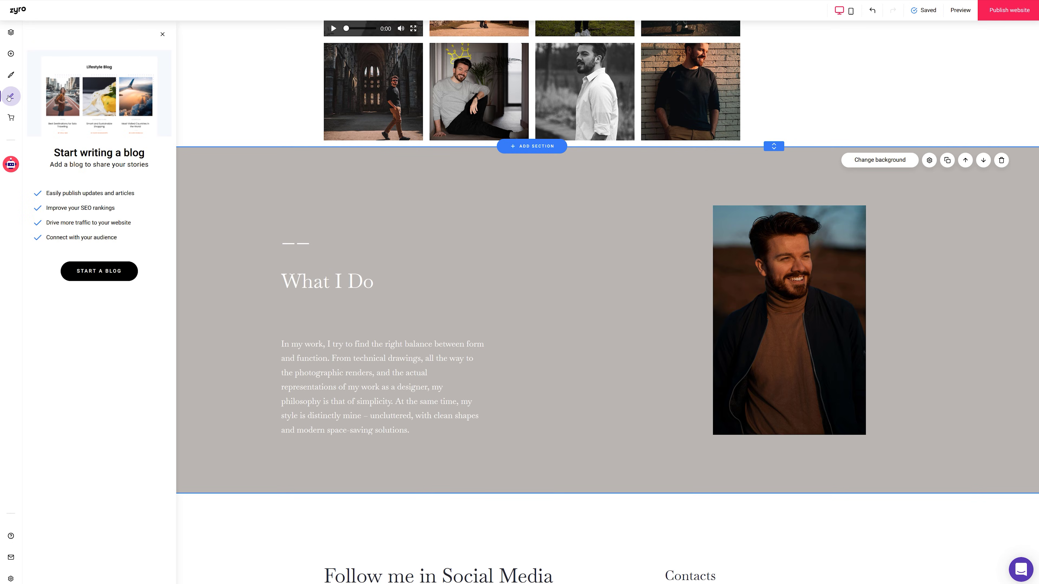
left_click(16, 116)
left_click(12, 76)
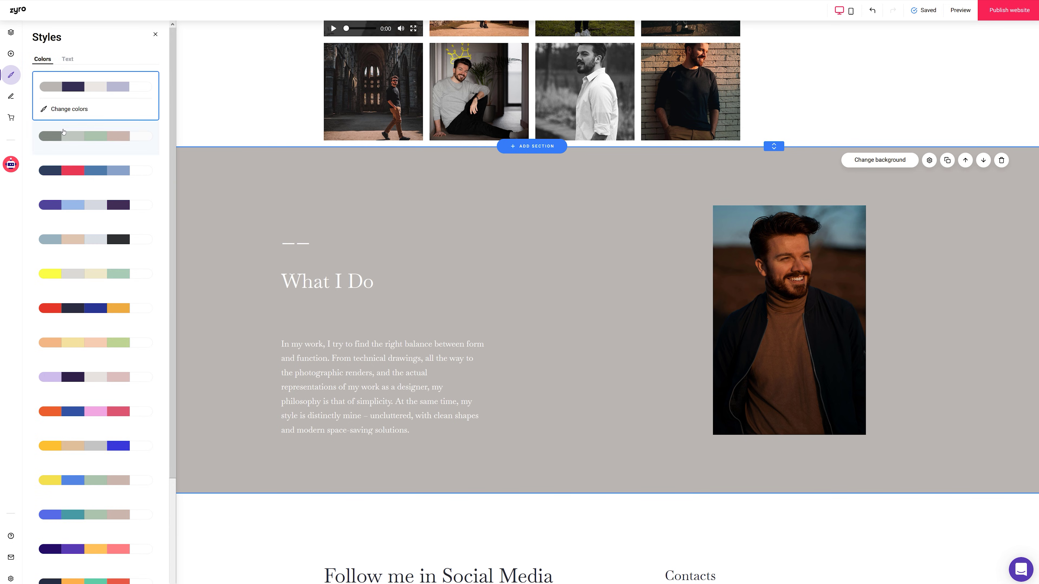
left_click(63, 132)
left_click(78, 170)
left_click(84, 203)
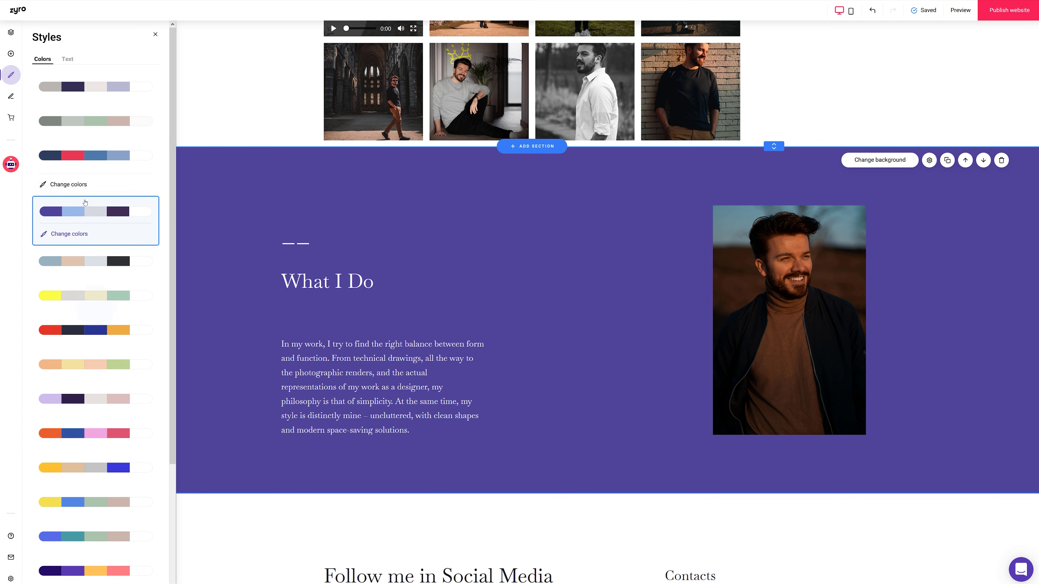
left_click(88, 238)
left_click(77, 160)
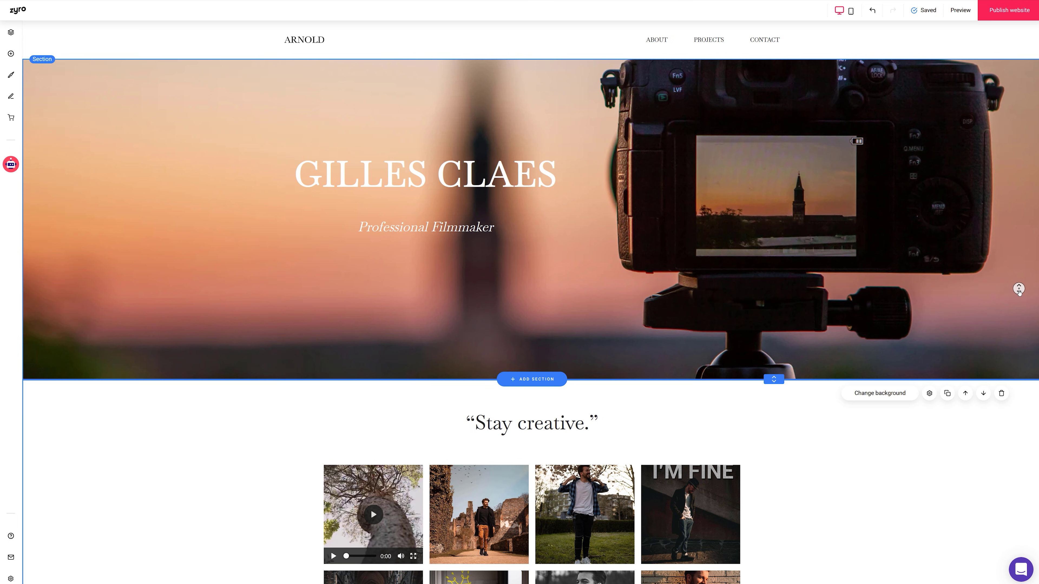
- Scroll through the restyled site and start publishing it
scroll(1018, 290, "down", 6)
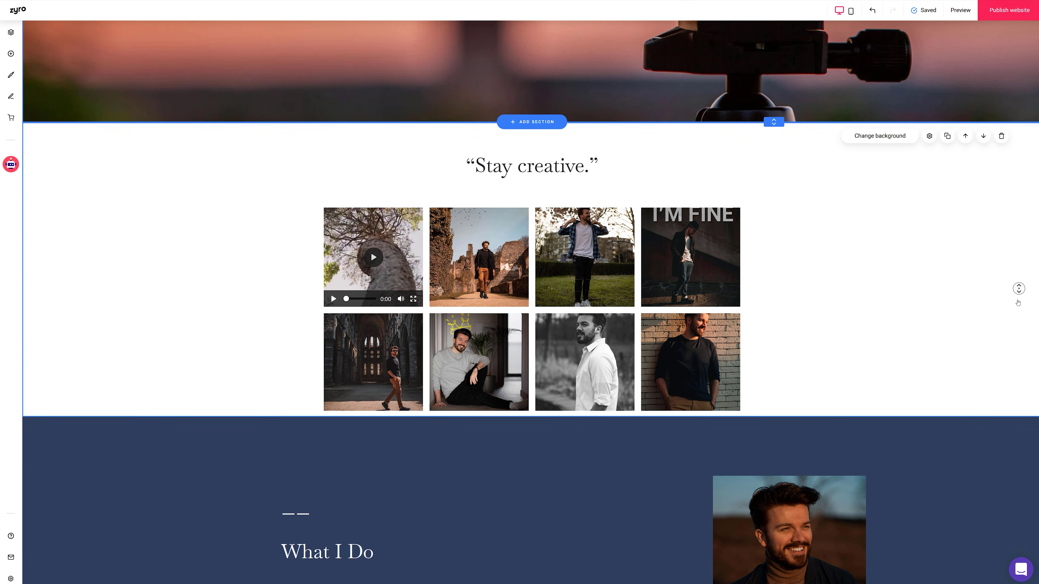
scroll(1017, 303, "down", 7)
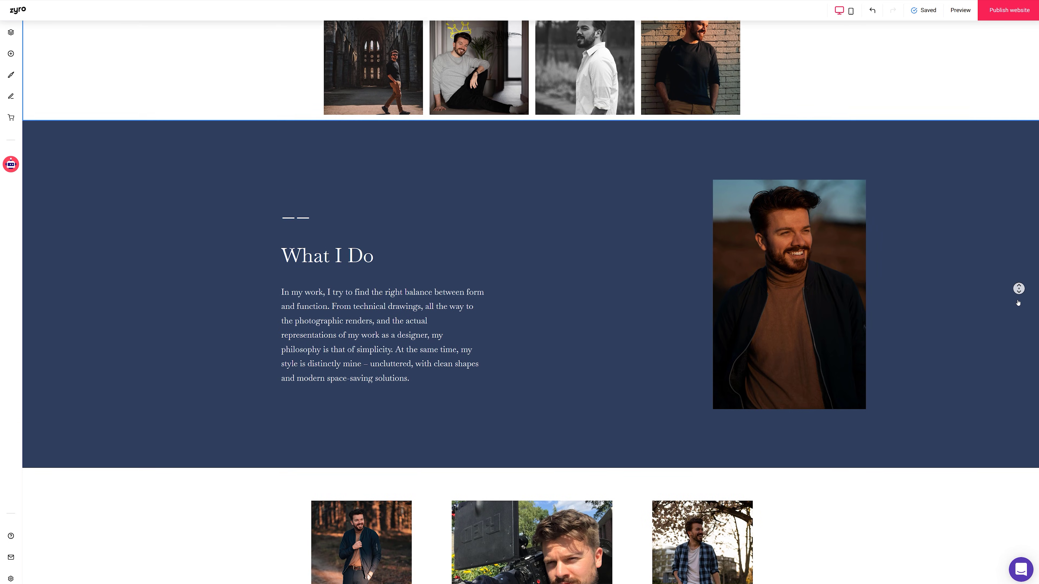
scroll(1018, 303, "down", 7)
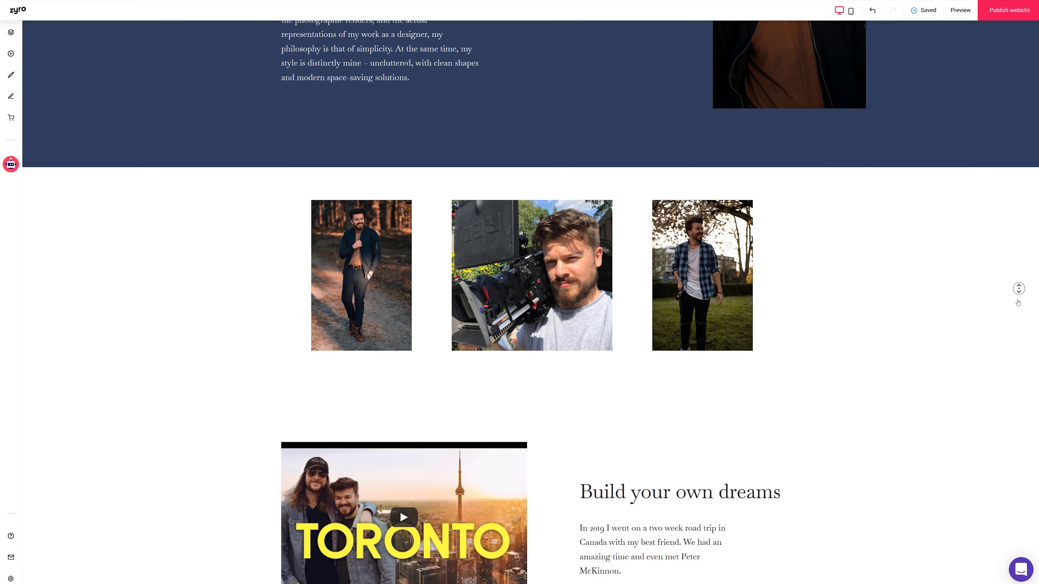
scroll(1018, 303, "down", 2)
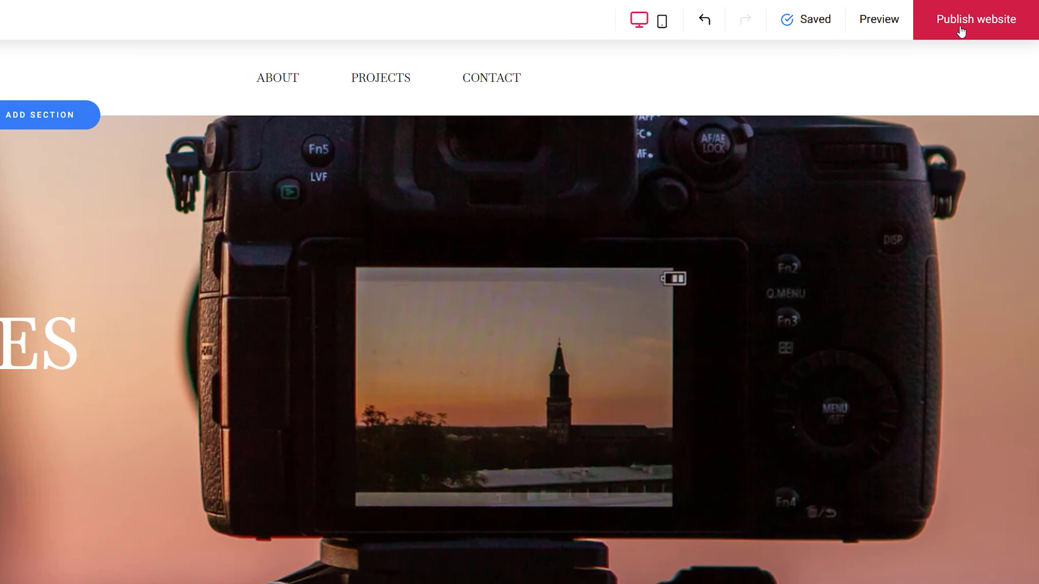
left_click(960, 30)
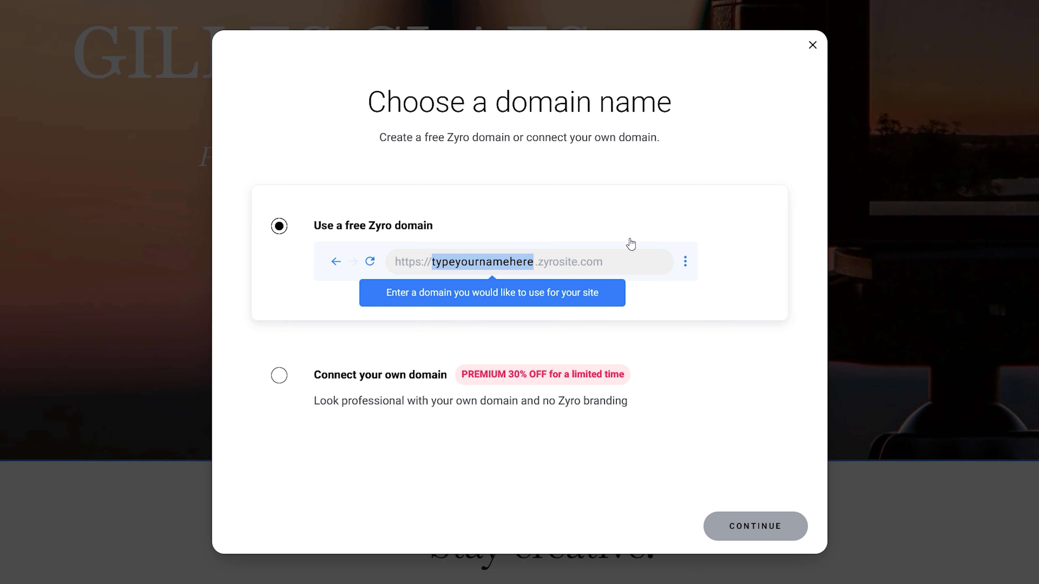
- Begin entering a free domain name, then start a support chat conversation
type("g")
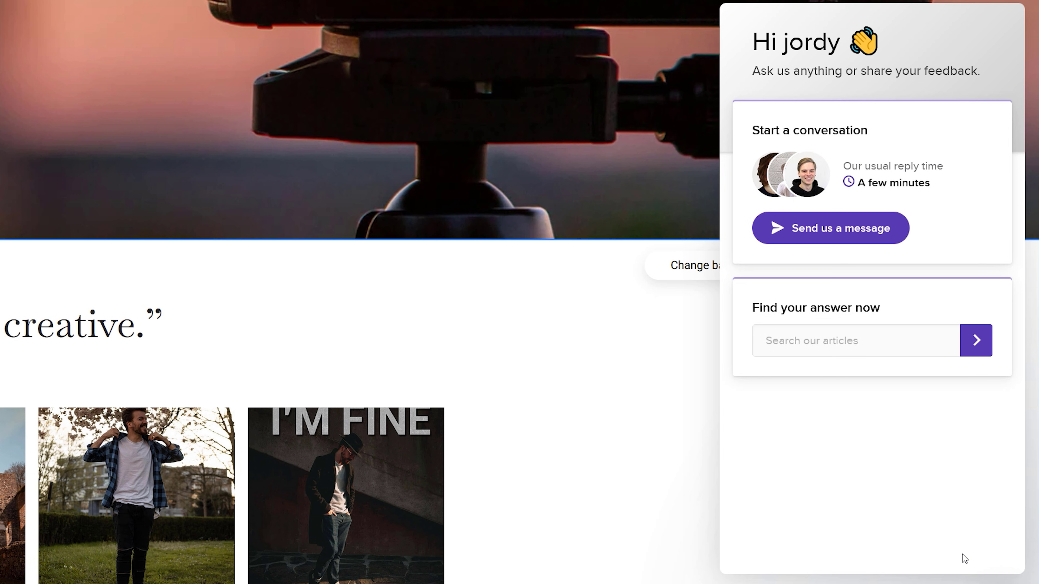
left_click(821, 239)
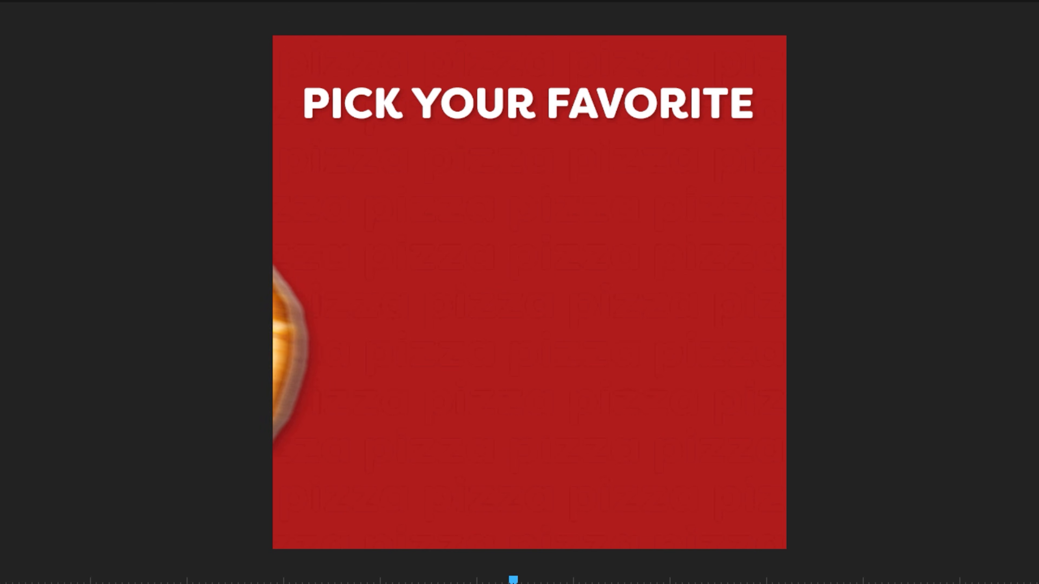
- Select the Transform effect and scrub to a later point as the pizza rolls off
left_click(121, 279)
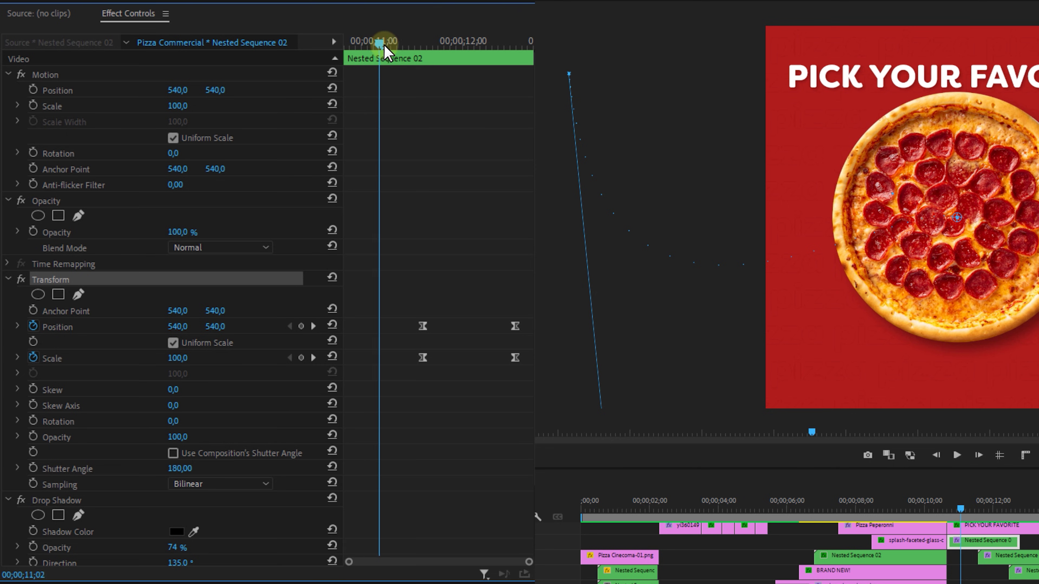
left_click_drag(384, 46, 497, 82)
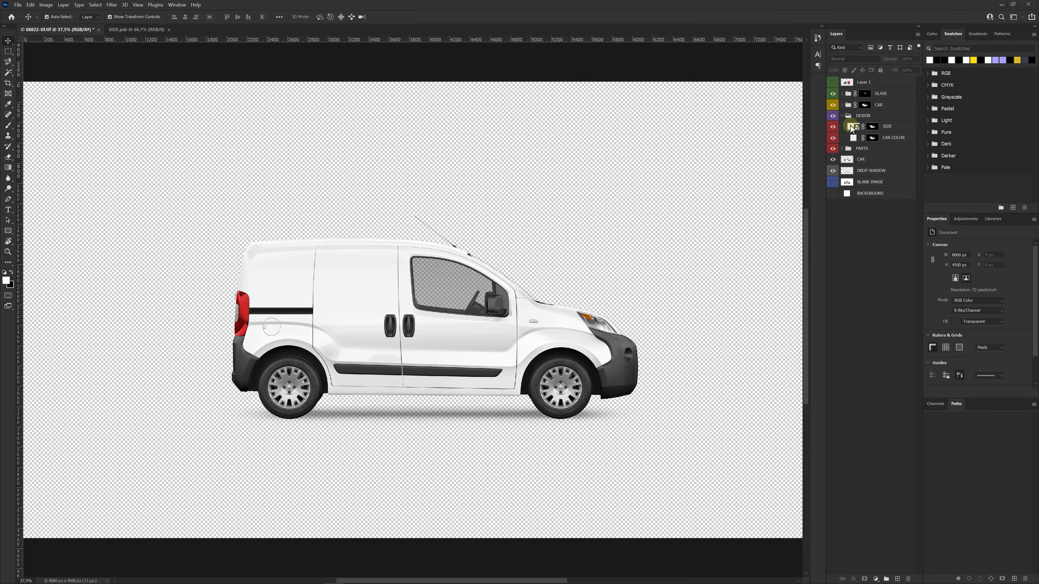
- Open the van's SIDE smart object and show the Italian flag, Pizza Cinecoma text and logo layers
double_click(850, 125)
left_click(832, 101)
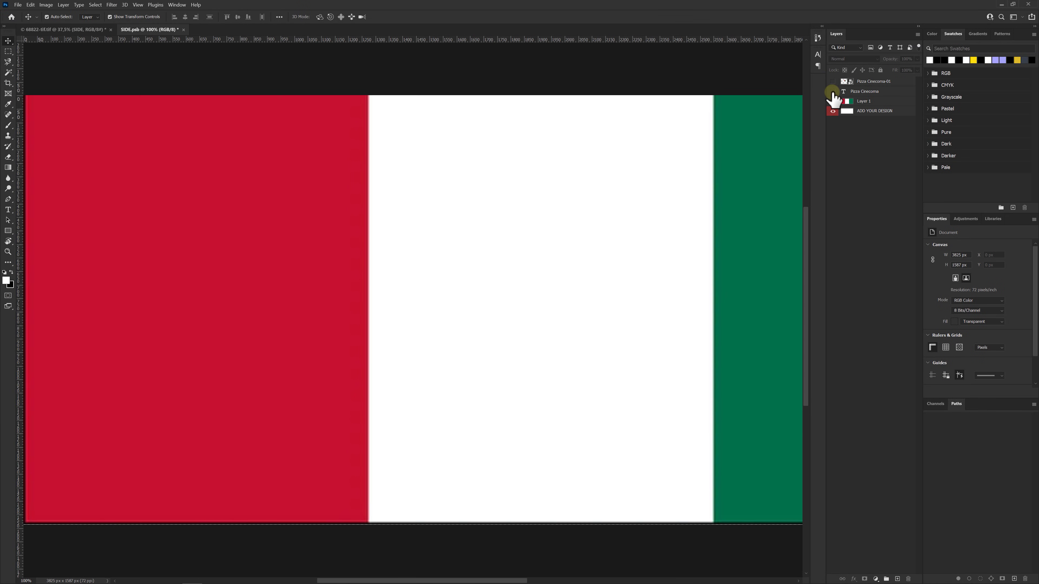
left_click(833, 91)
left_click(832, 81)
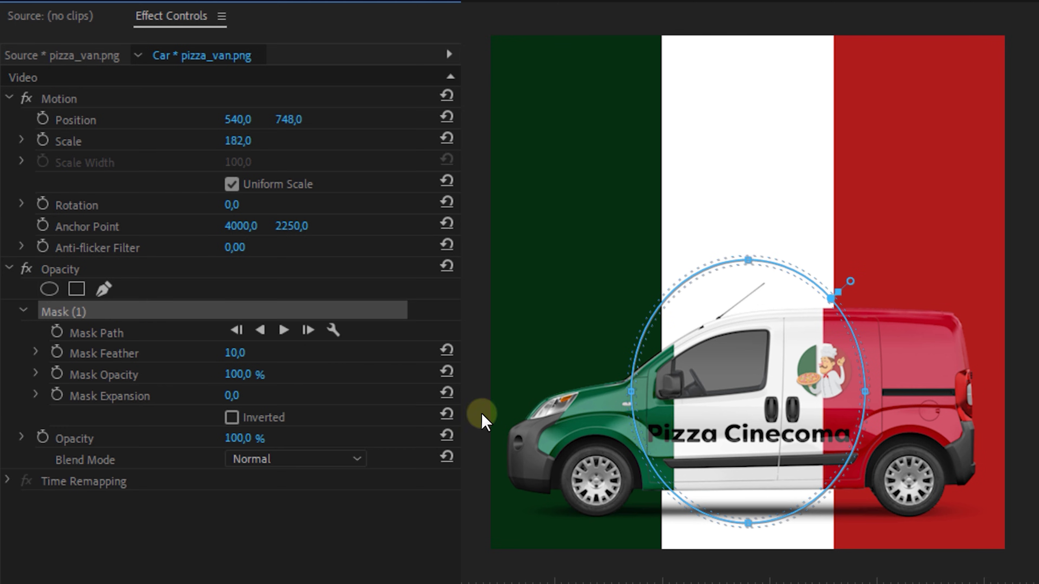
- Draw an ellipse mask on the van clip and shrink it to a tight circle on the front wheel
left_click_drag(827, 401, 636, 369)
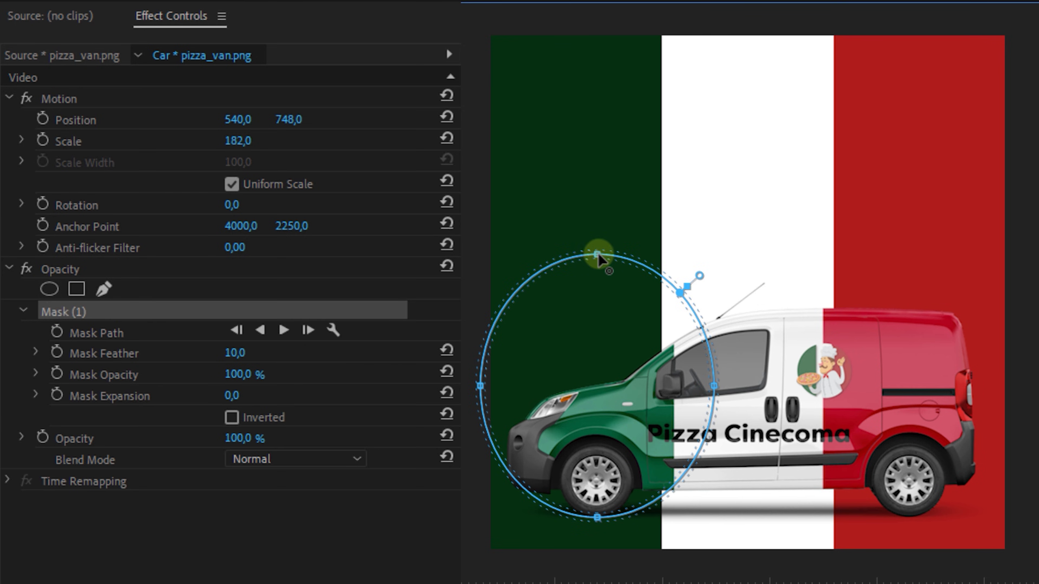
left_click_drag(596, 256, 597, 447)
left_click_drag(714, 481, 633, 481)
left_click_drag(528, 487, 560, 487)
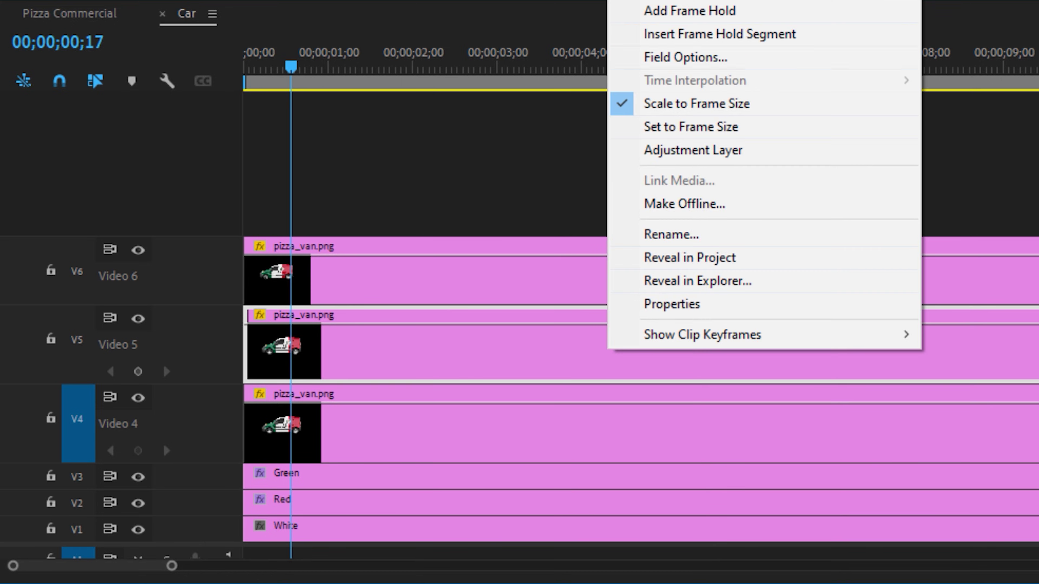
key("Escape")
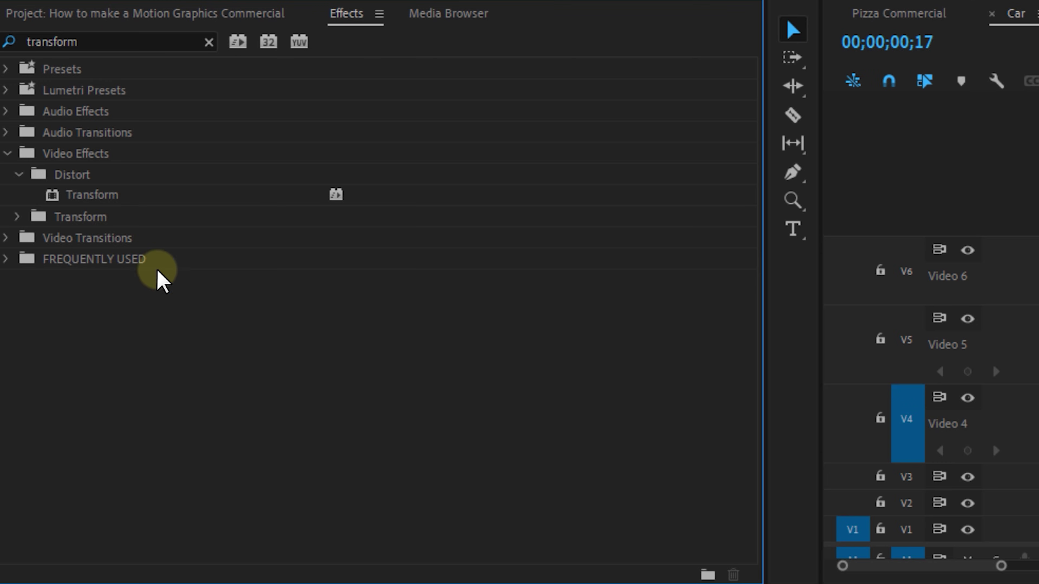
- Apply the Transform effect to the Front Wheel clip and test its rotation
left_click(80, 197)
left_click_drag(80, 197, 1038, 275)
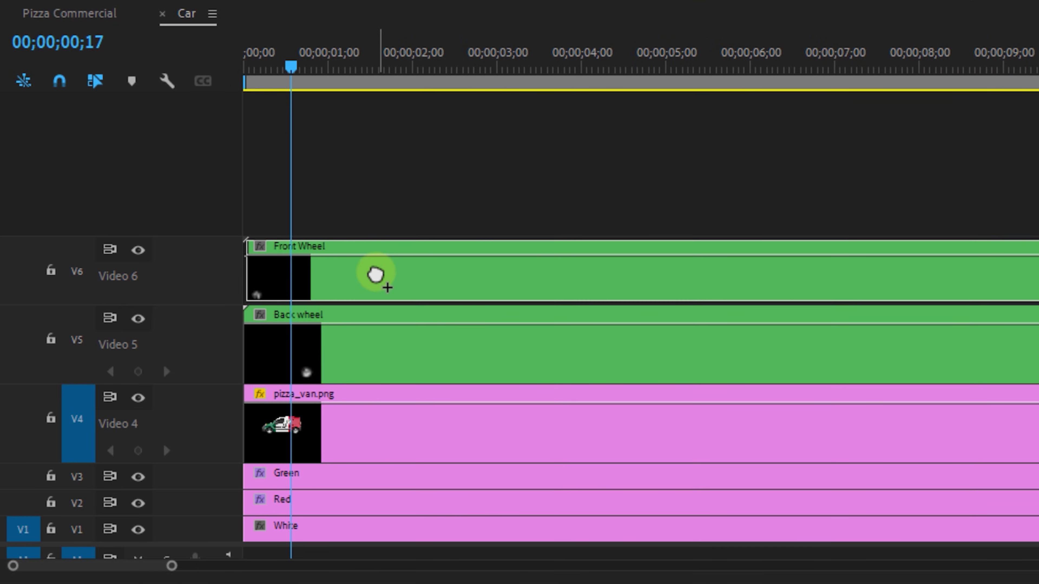
left_click_drag(376, 275, 378, 283)
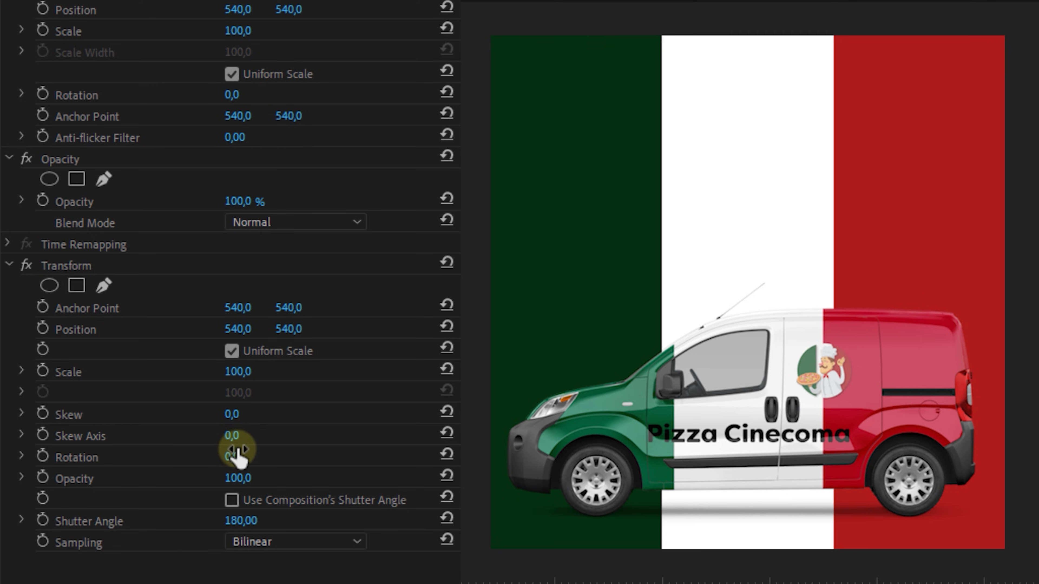
left_click_drag(234, 455, 409, 446)
- Reset Rotation to 0 and drag the Transform anchor point onto the front wheel
left_click(246, 456)
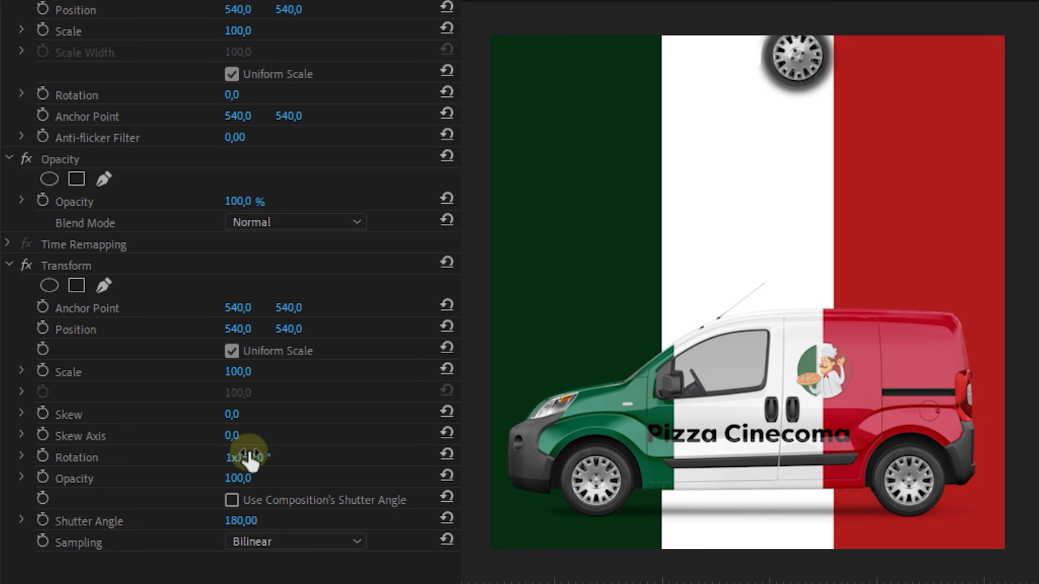
type("0")
left_click(388, 375)
left_click_drag(239, 481, 282, 454)
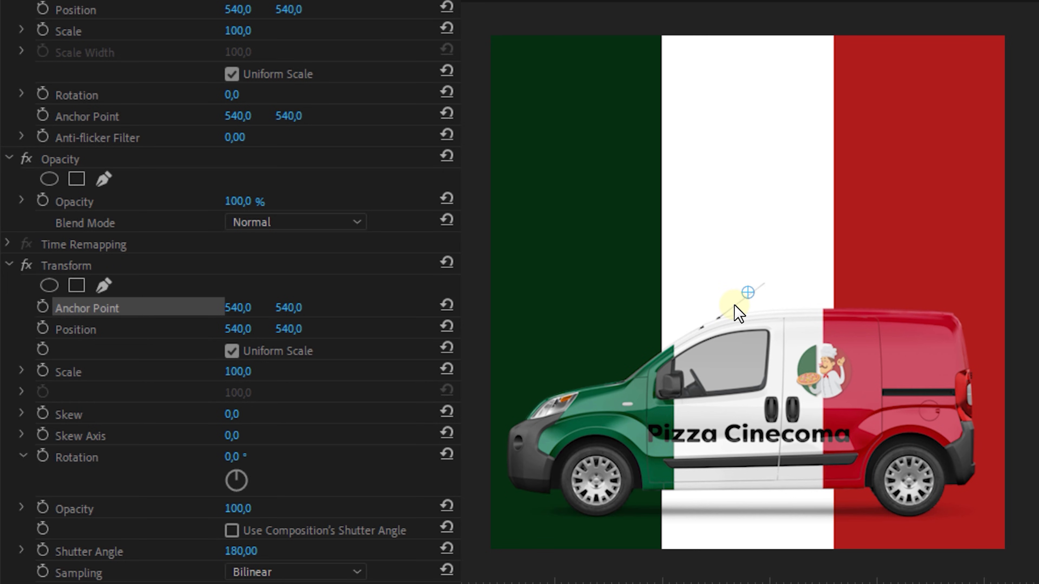
left_click_drag(750, 289, 597, 477)
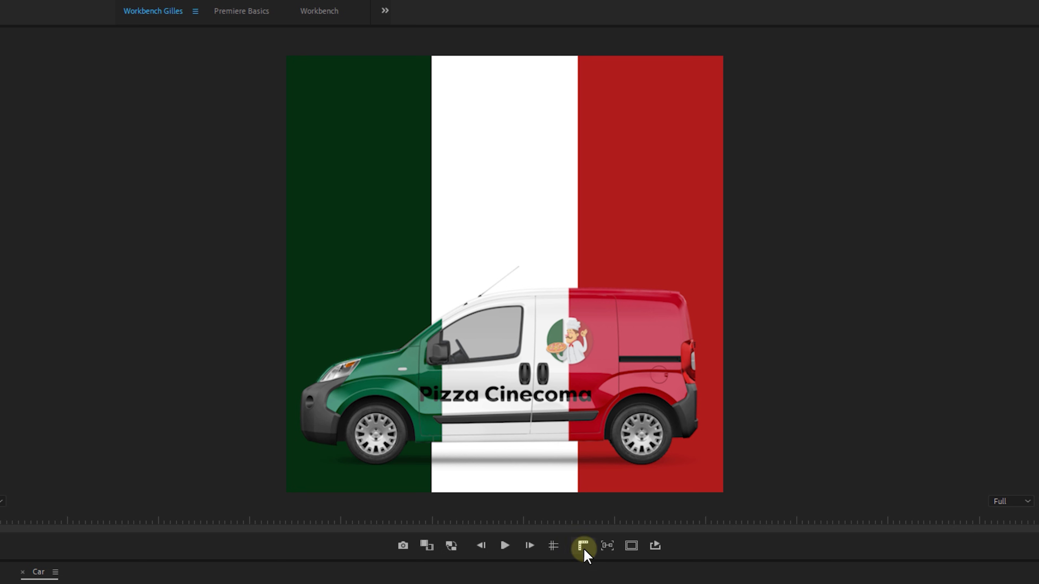
- Turn on rulers and guides, then place vertical and horizontal guides crossing at the wheel's centre
left_click(584, 548)
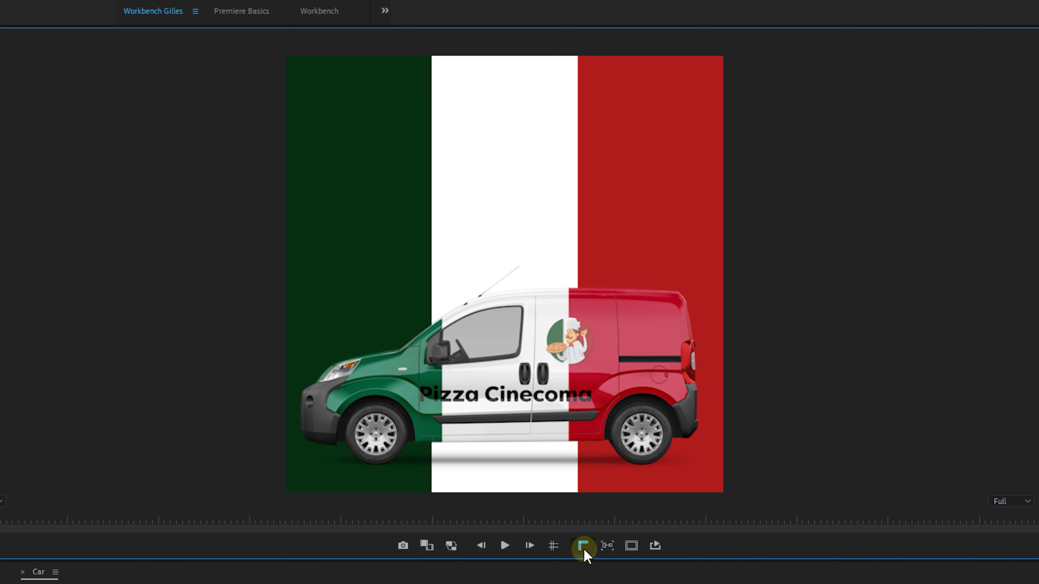
left_click(553, 545)
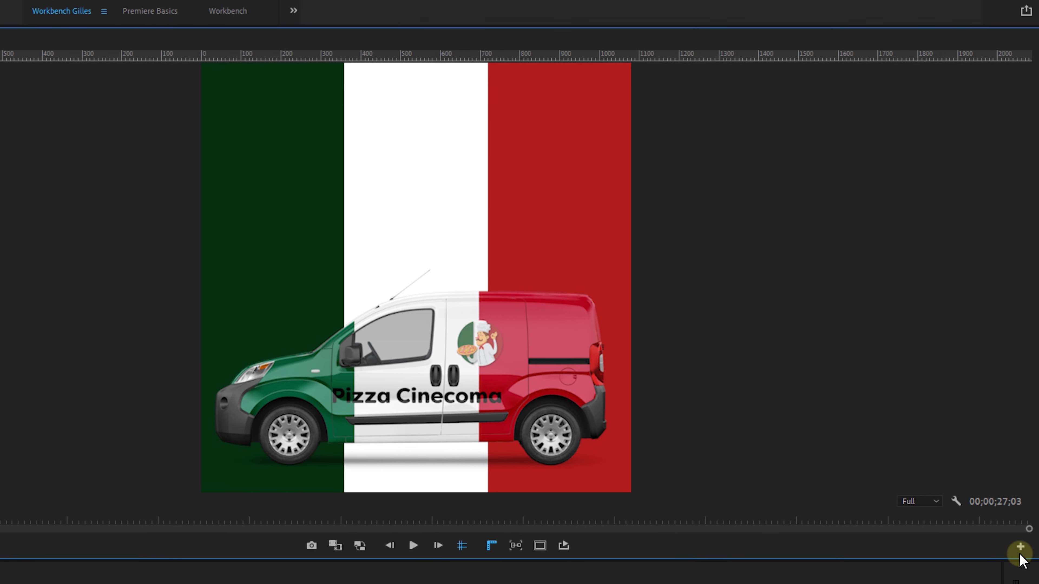
left_click(1020, 549)
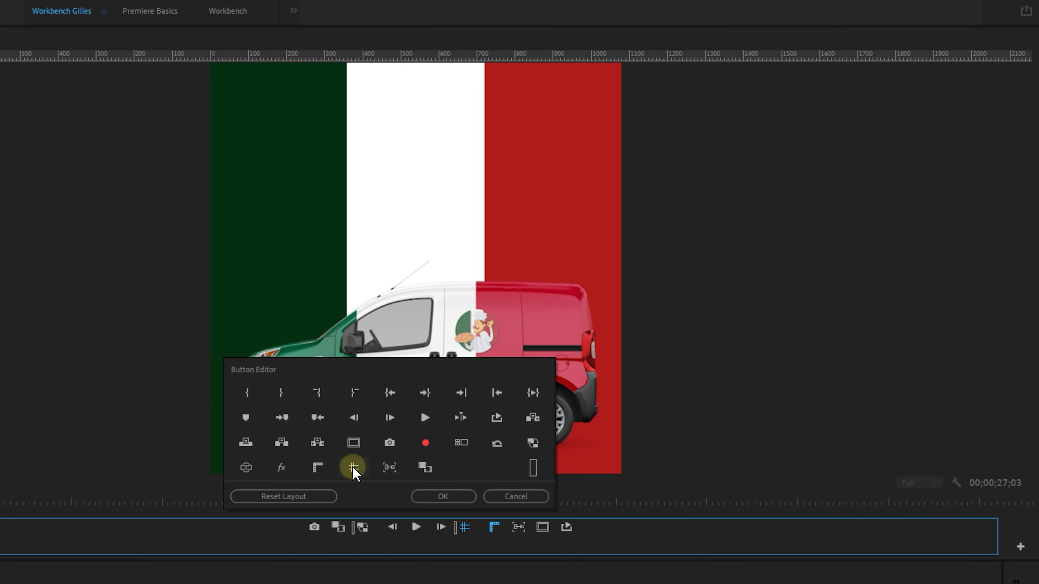
left_click_drag(445, 531, 373, 486)
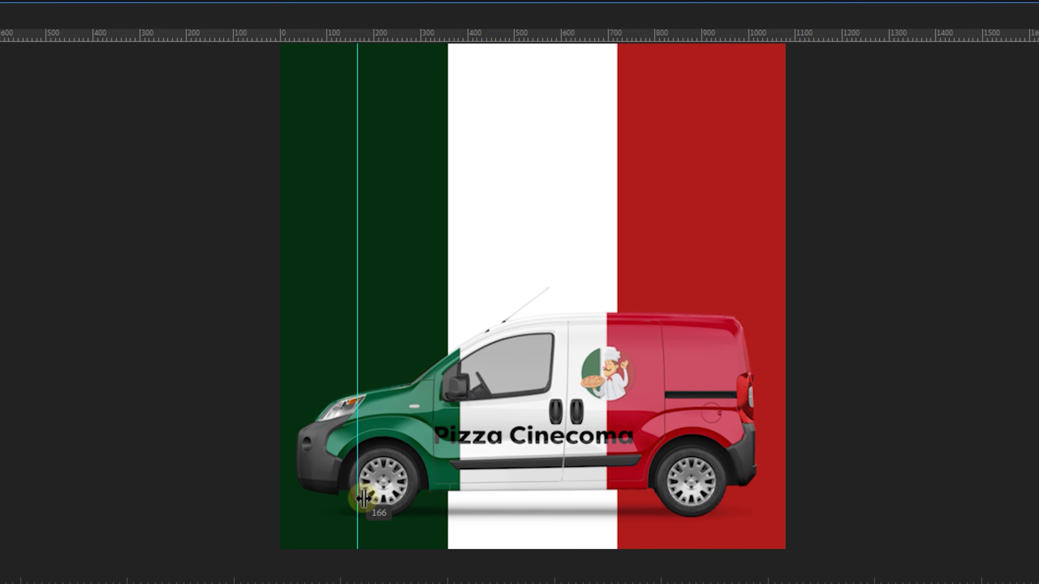
left_click_drag(275, 428, 294, 433)
left_click_drag(347, 36, 395, 480)
key("grave")
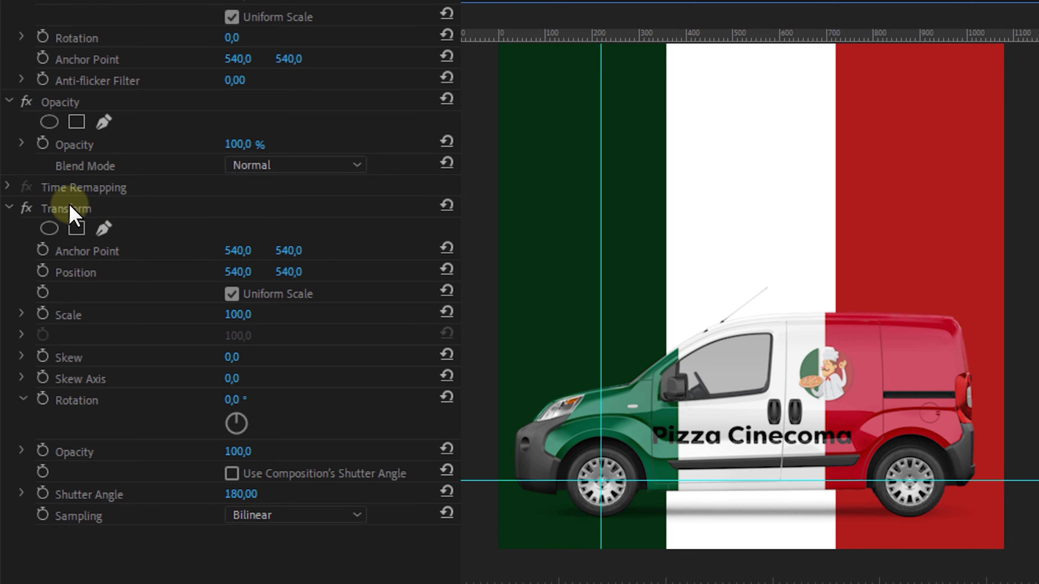
- Move the Transform anchor point to the guides' crossing at 221, 935
left_click(70, 208)
left_click(93, 251)
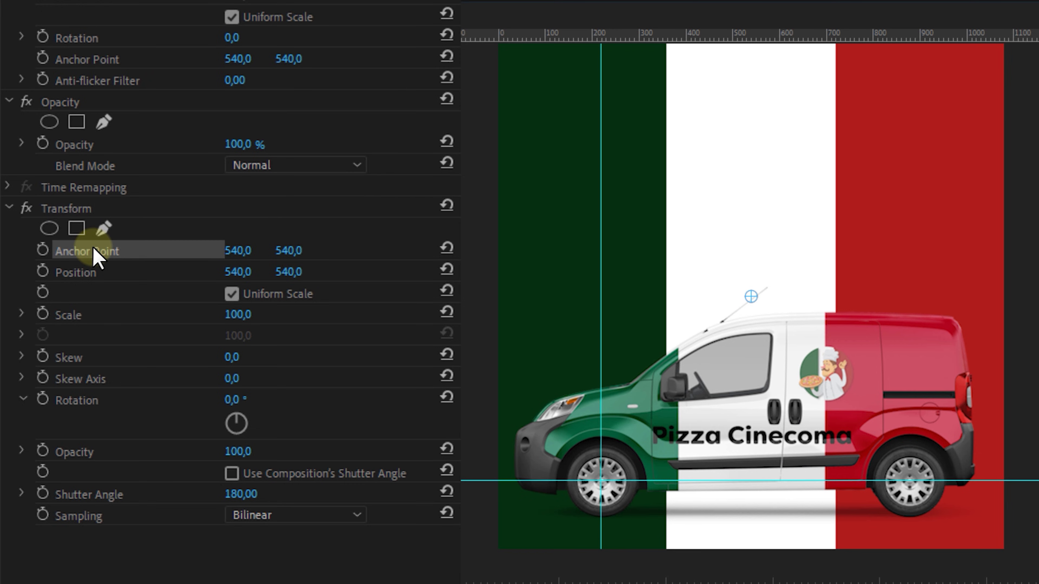
left_click_drag(754, 299, 754, 304)
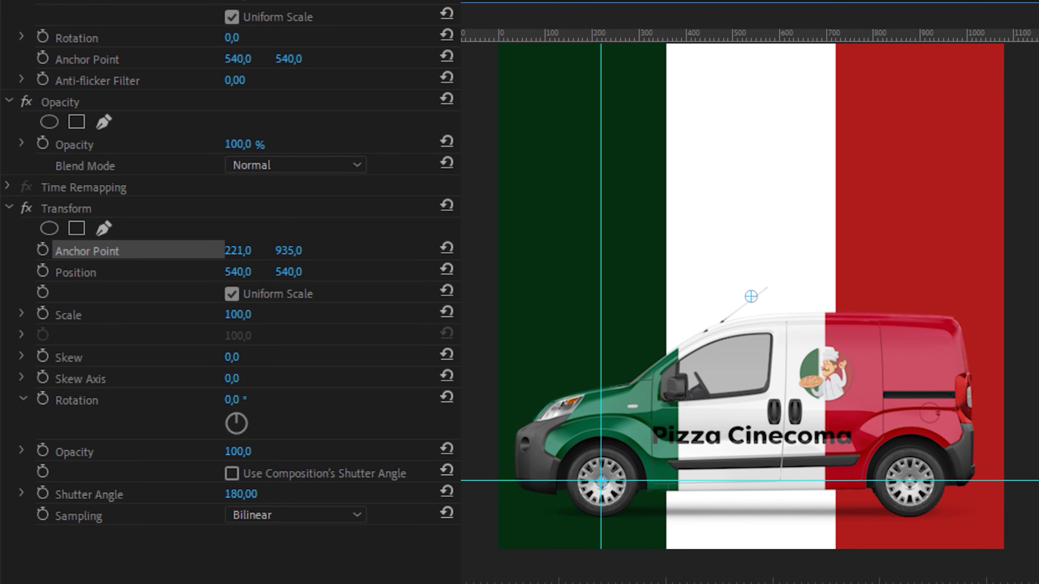
- Copy the anchor values into Position (221, 935) and scrub Rotation to check the spin
left_click(245, 250)
key("ctrl+c")
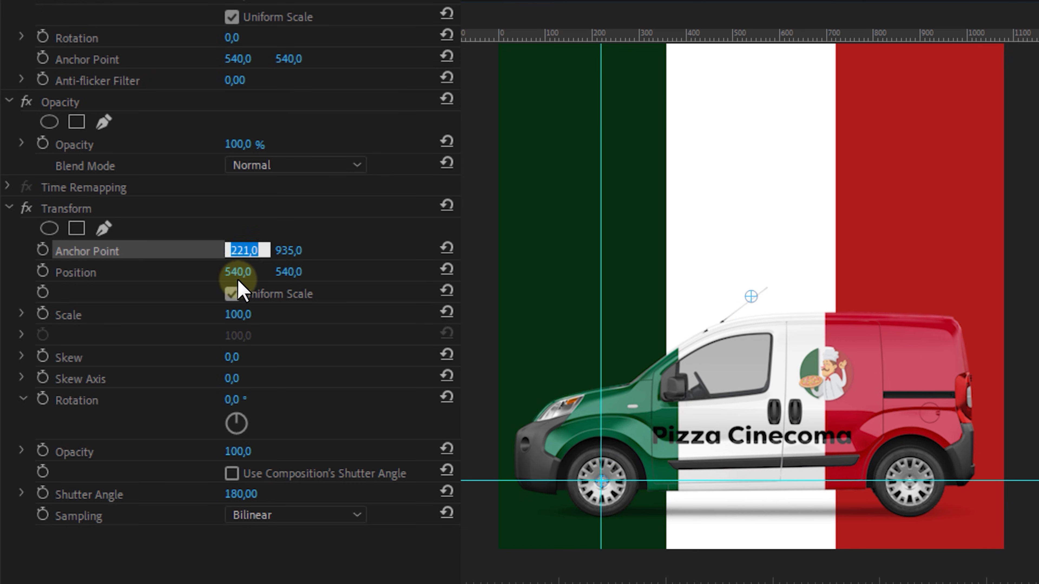
left_click(243, 272)
key("ctrl+v")
left_click(291, 250)
key("ctrl+c")
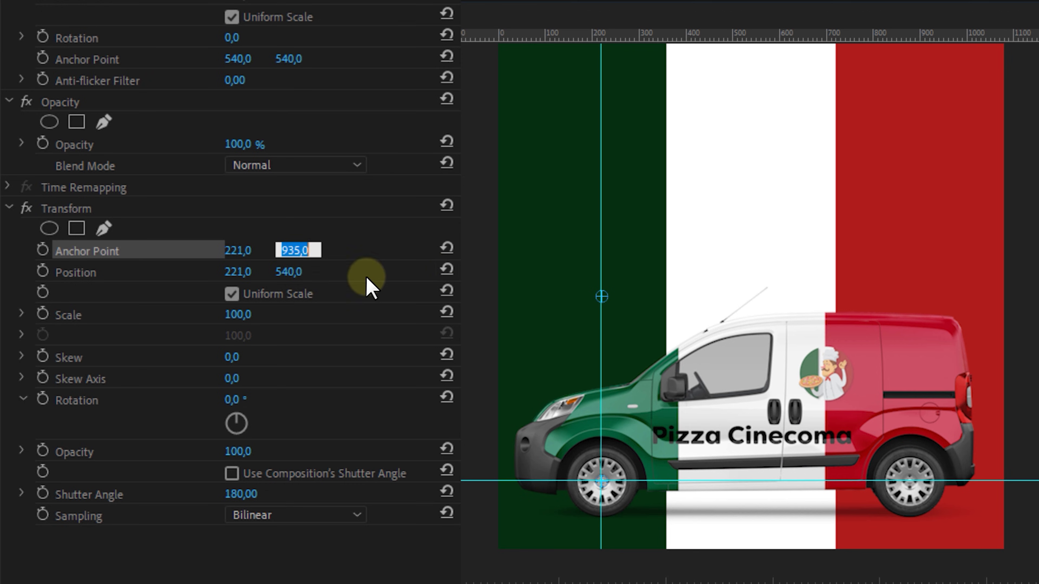
left_click(288, 272)
key("ctrl+v")
key("Return")
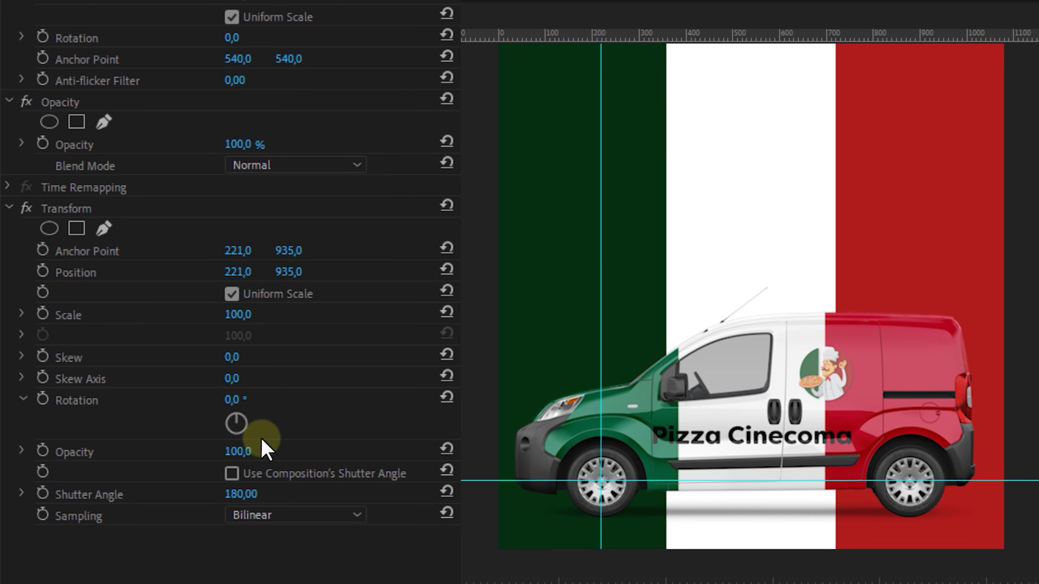
left_click_drag(231, 403, 654, 364)
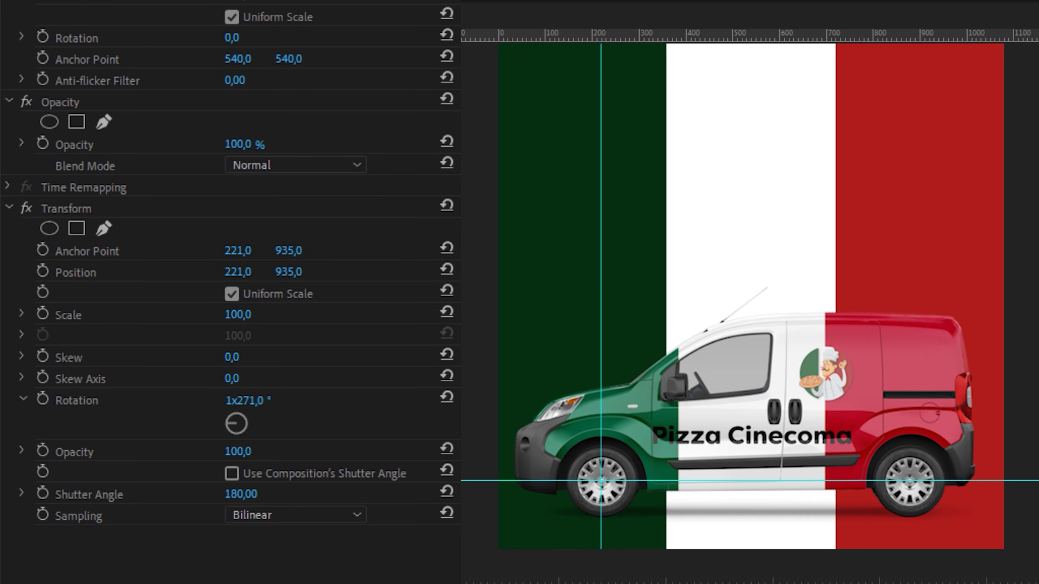
left_click_drag(276, 167, 471, 441)
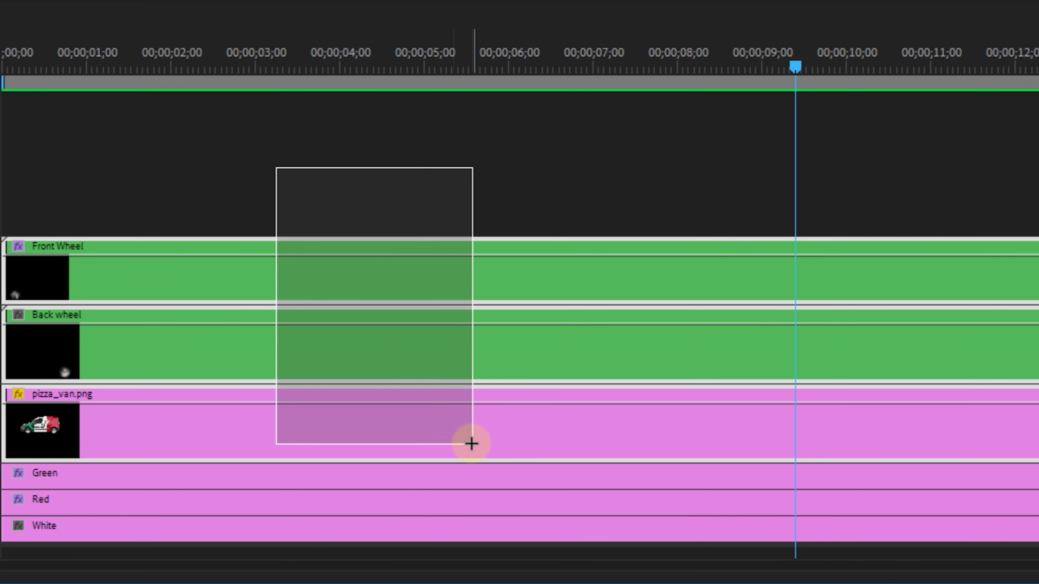
- Nest the van and wheel clips as a subsequence and keyframe Position from 1642 to about 554
right_click(471, 440)
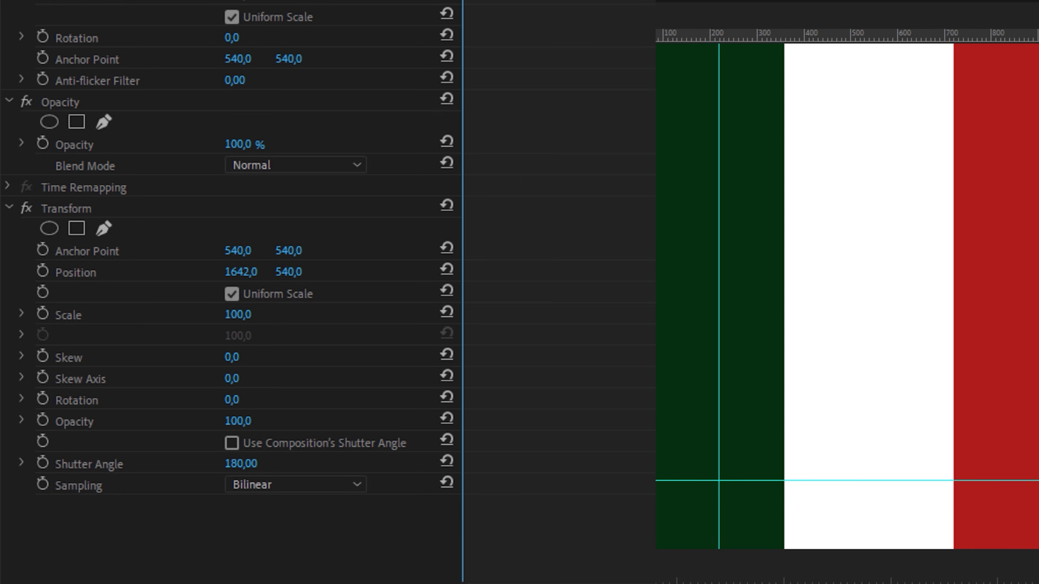
left_click(75, 272)
left_click_drag(245, 271, 128, 278)
key("space")
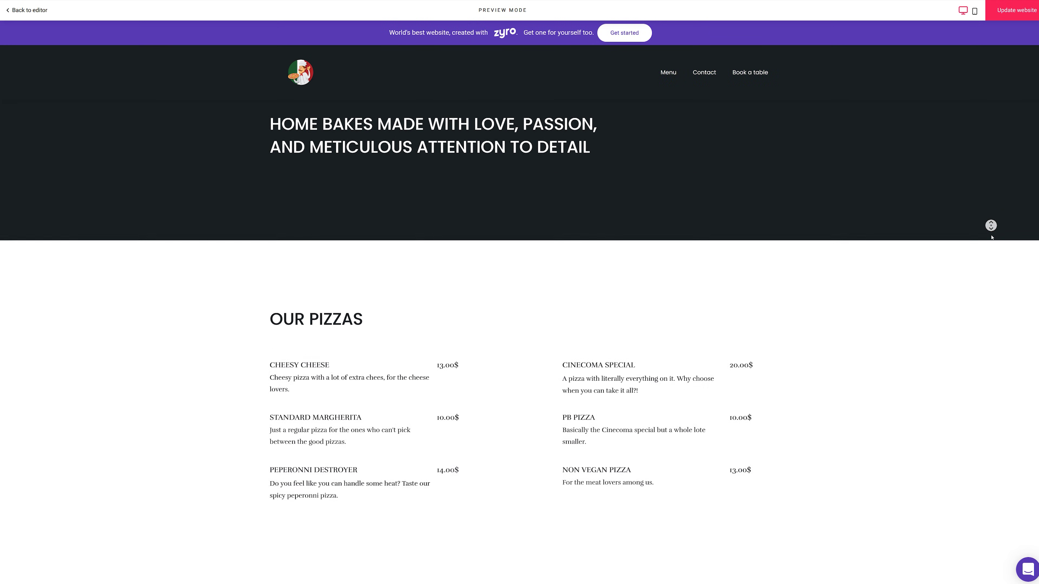
scroll(991, 238, "down", 11)
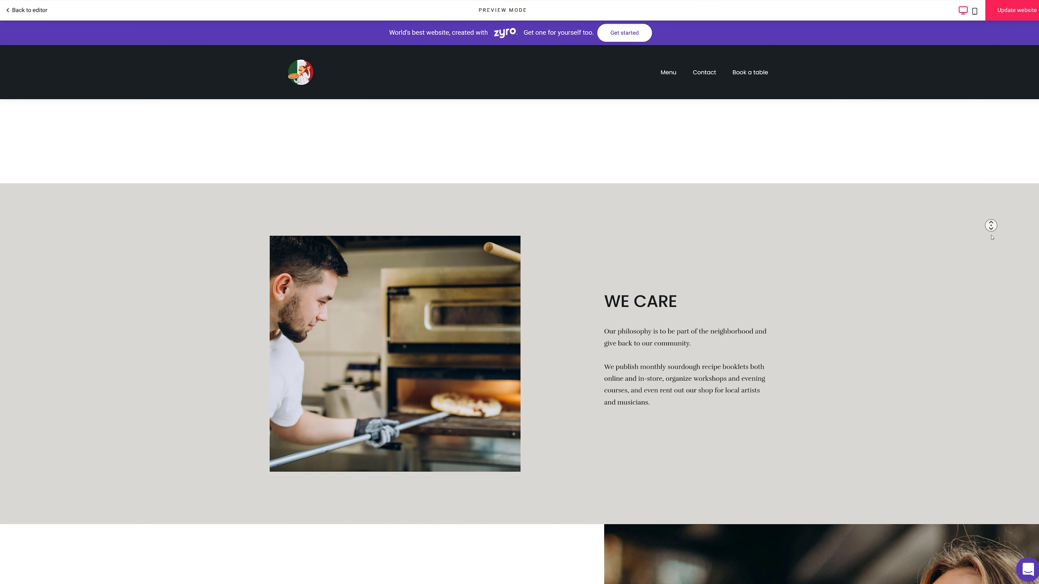
scroll(991, 237, "down", 11)
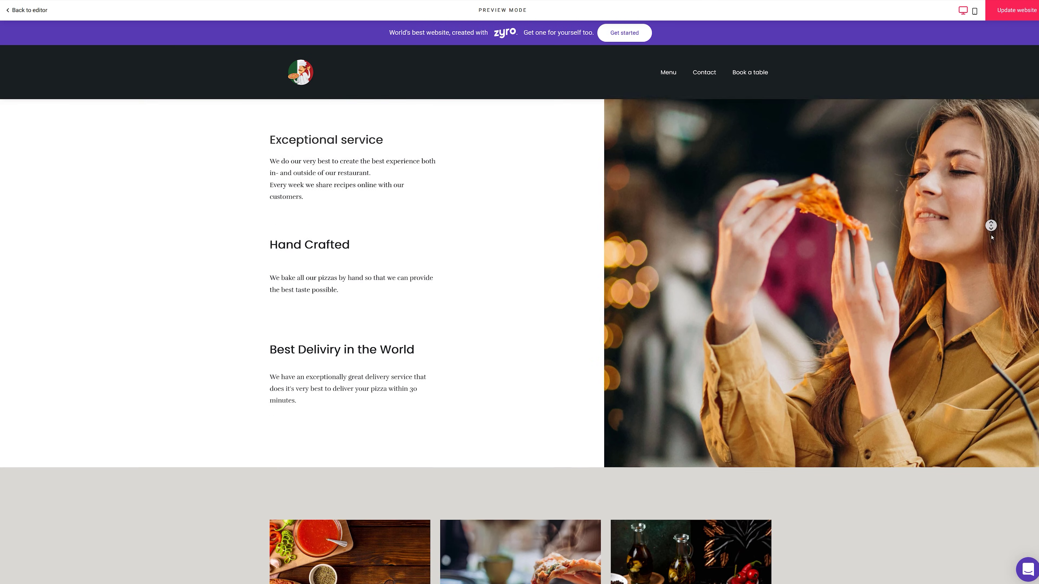